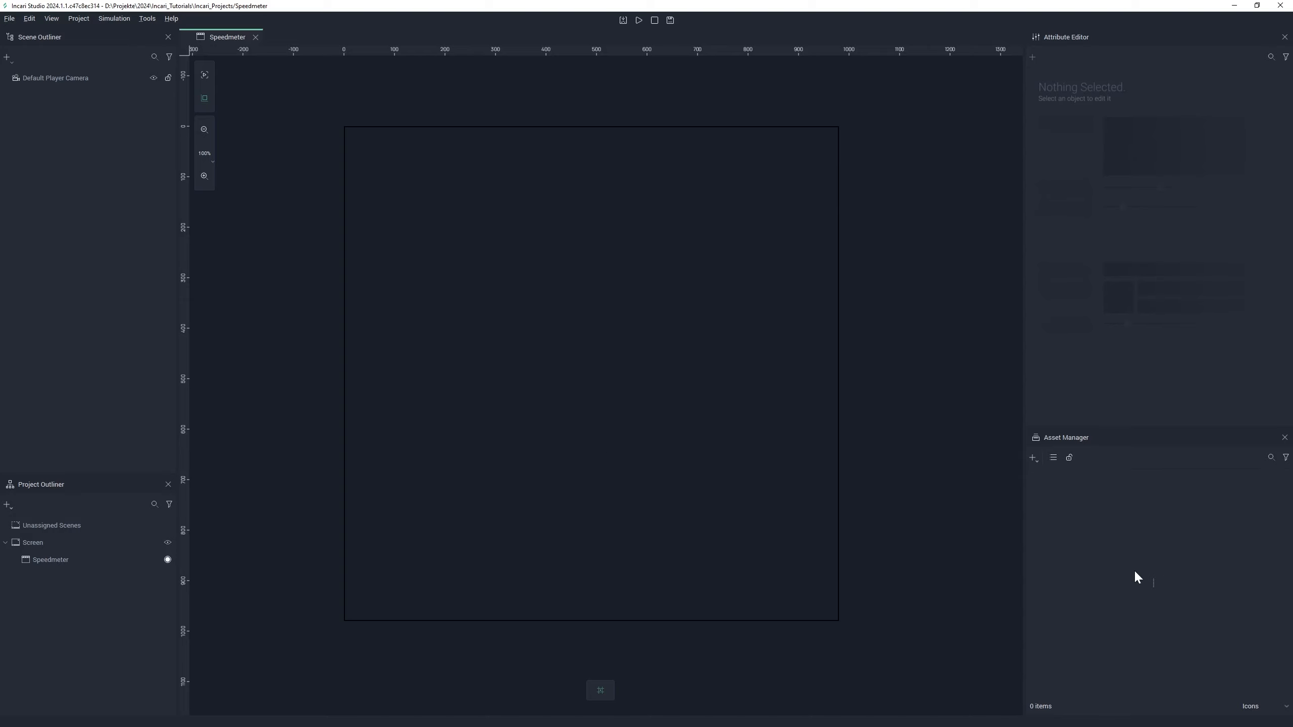
right_click(1212, 573)
mouse_move(1243, 617)
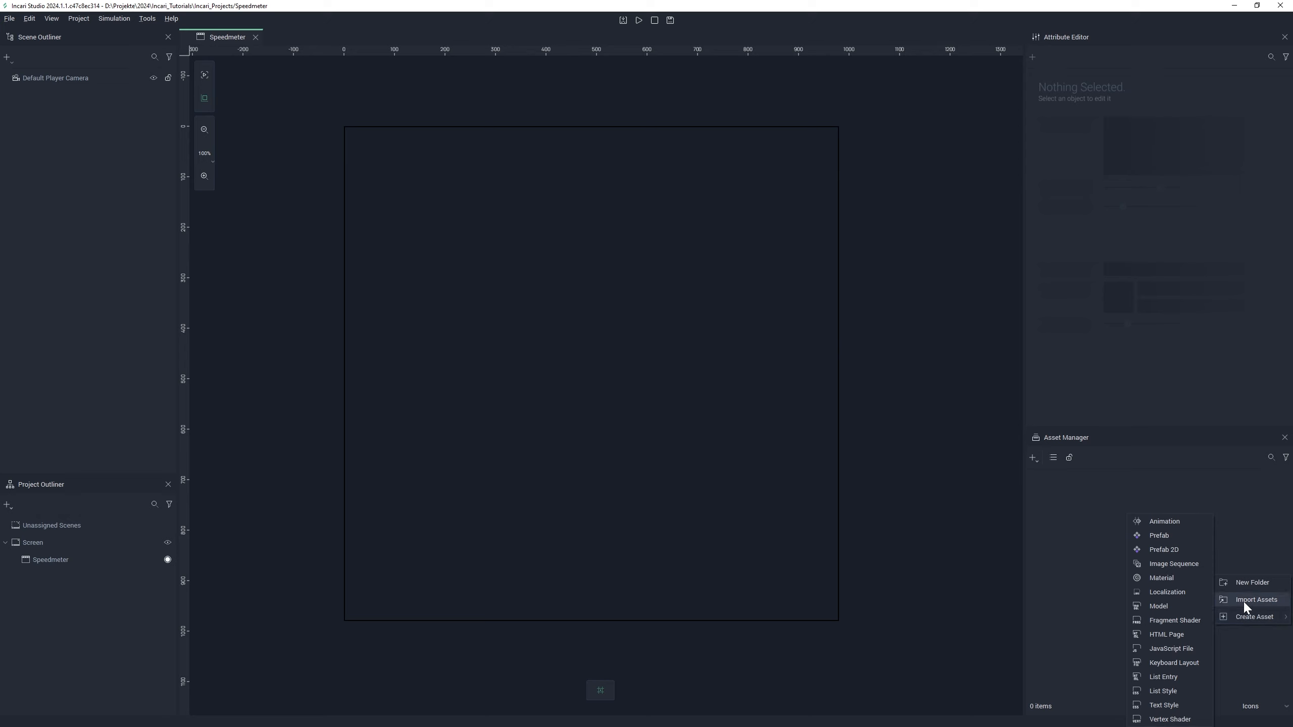
click(1089, 503)
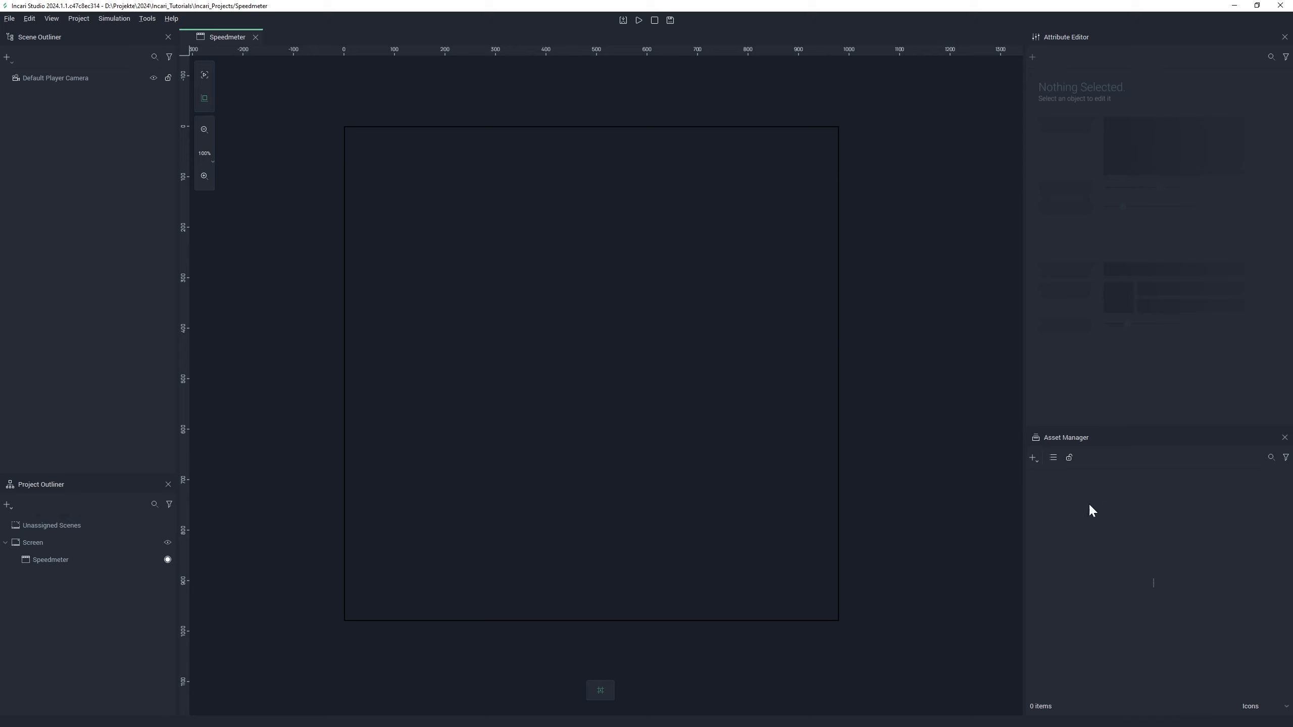
- Import Background Blur, Mini Gauge, Needle, Speed Back Graphics and Speed Scale from D:\Projekte\2024\Incari_Tutorials\Assets into the project's assets
click(1034, 458)
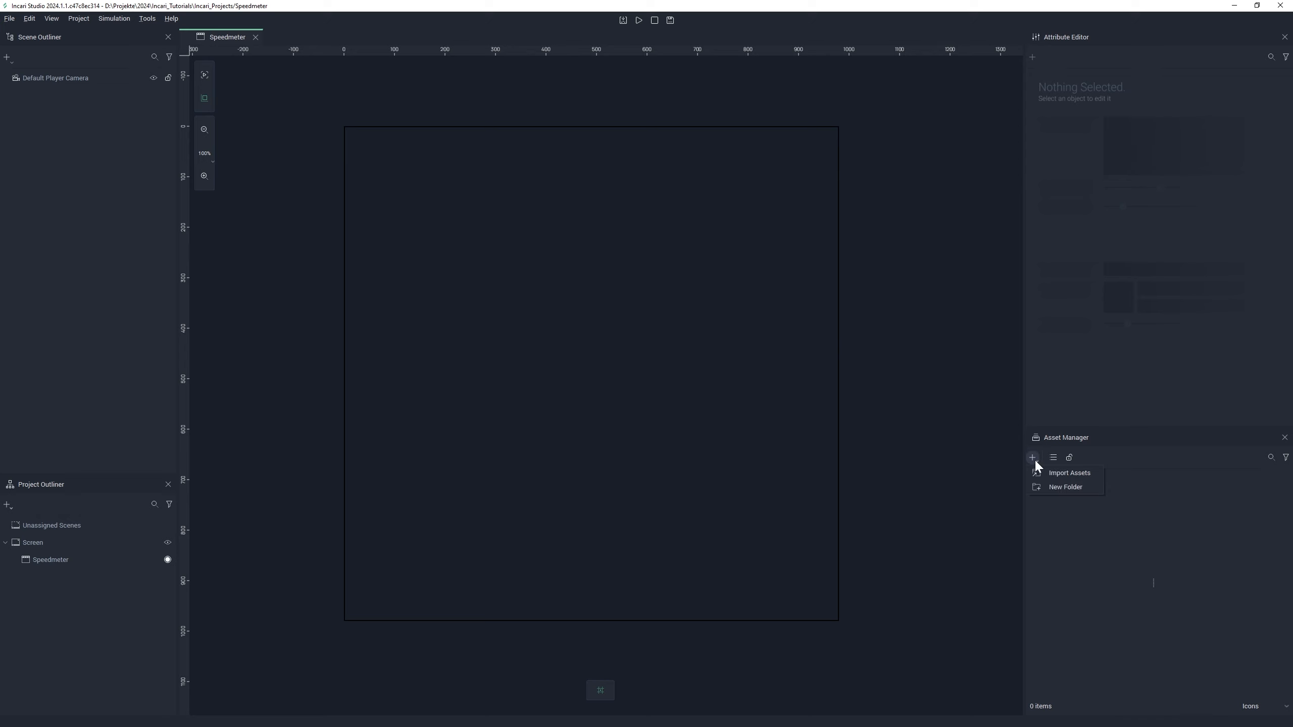
click(1062, 476)
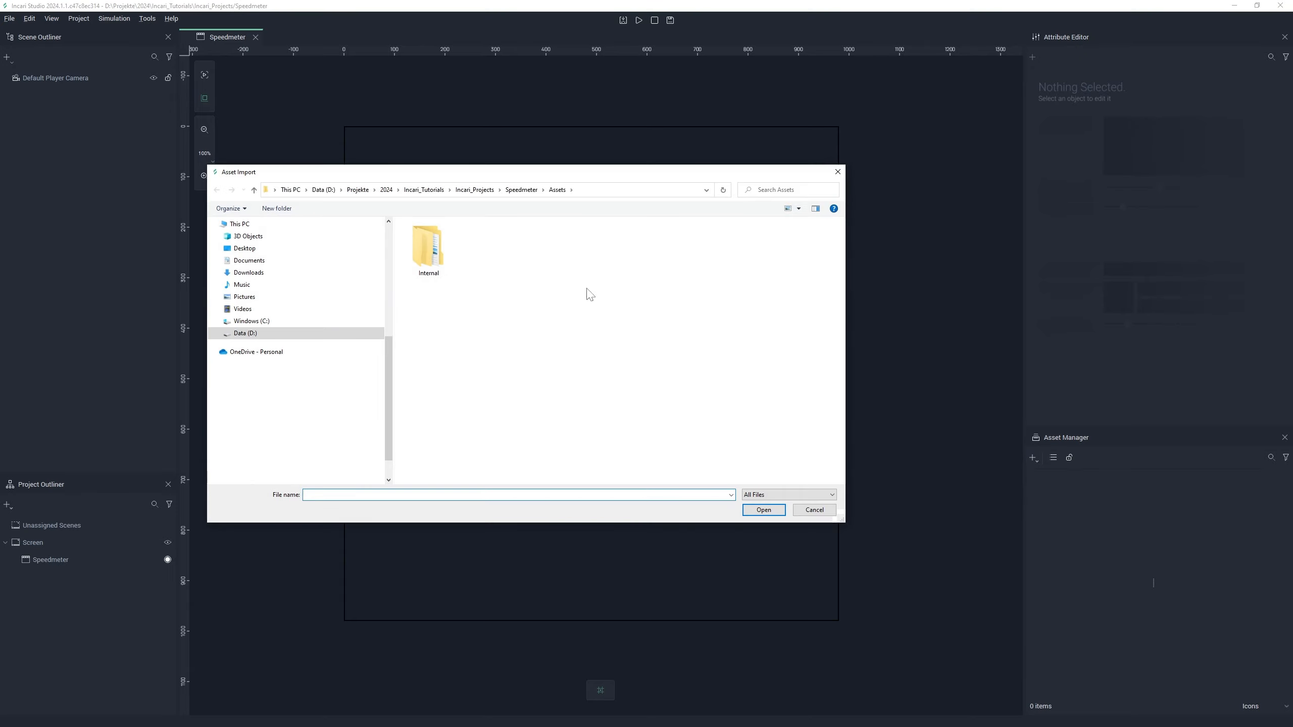
click(584, 196)
text(D:\Projekte\2024\Incari_Tutorials\Assets)
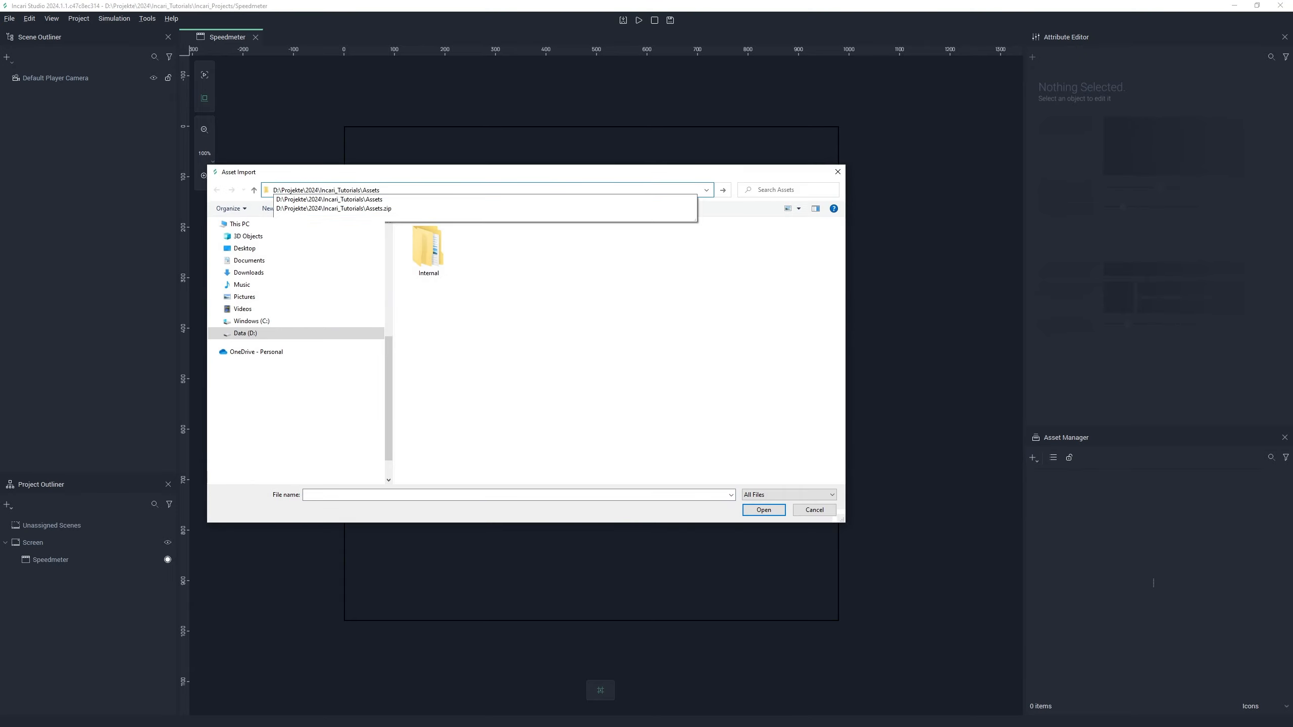
key(Return)
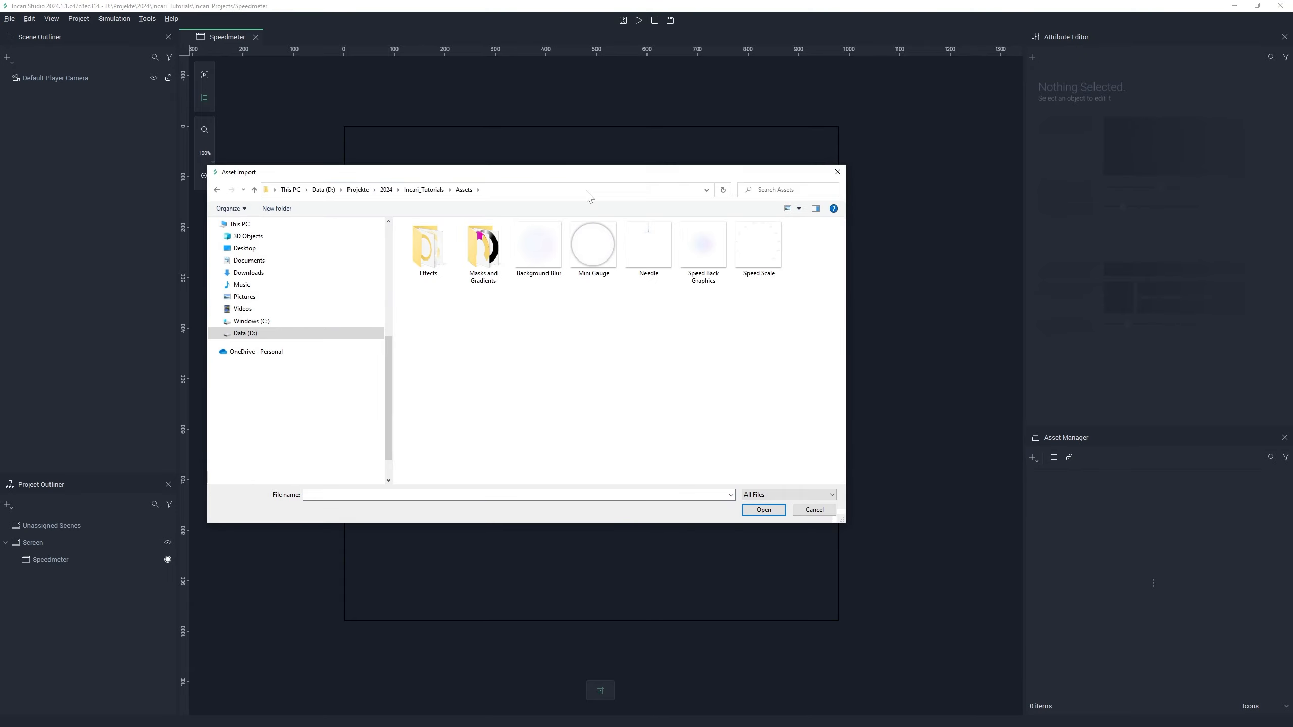
click(529, 266)
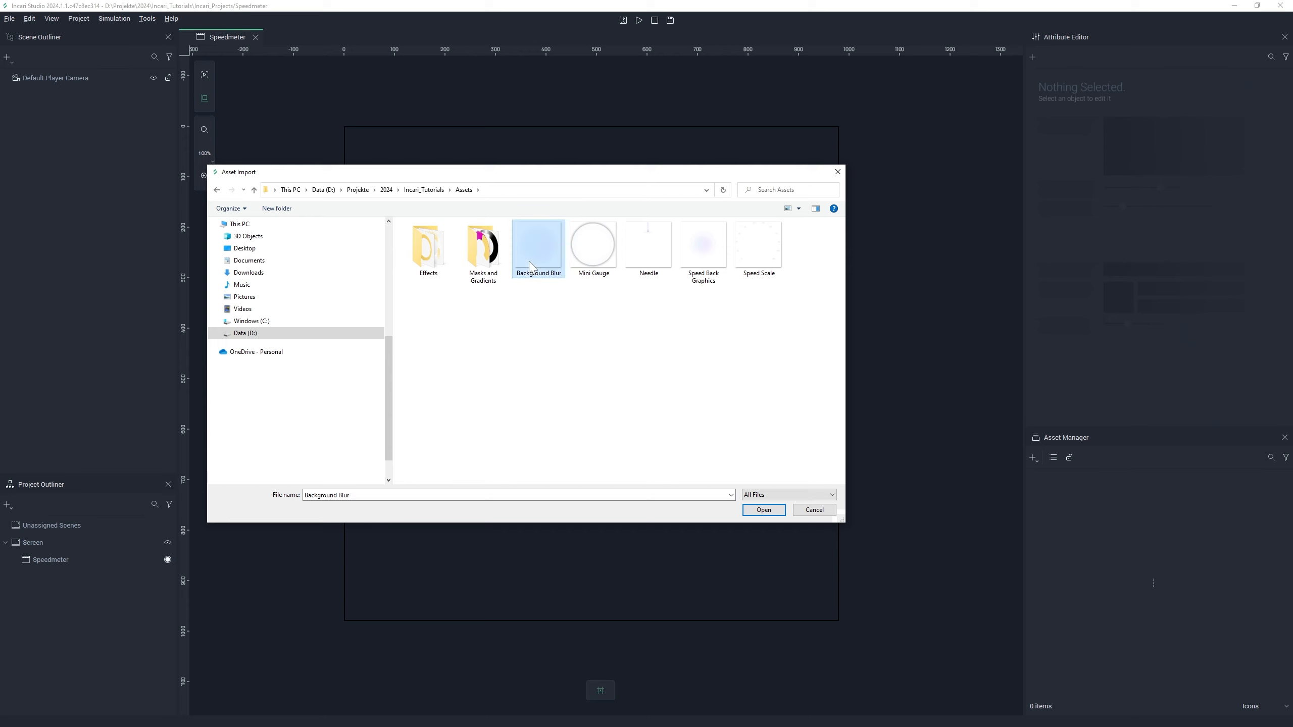
shift+click(759, 259)
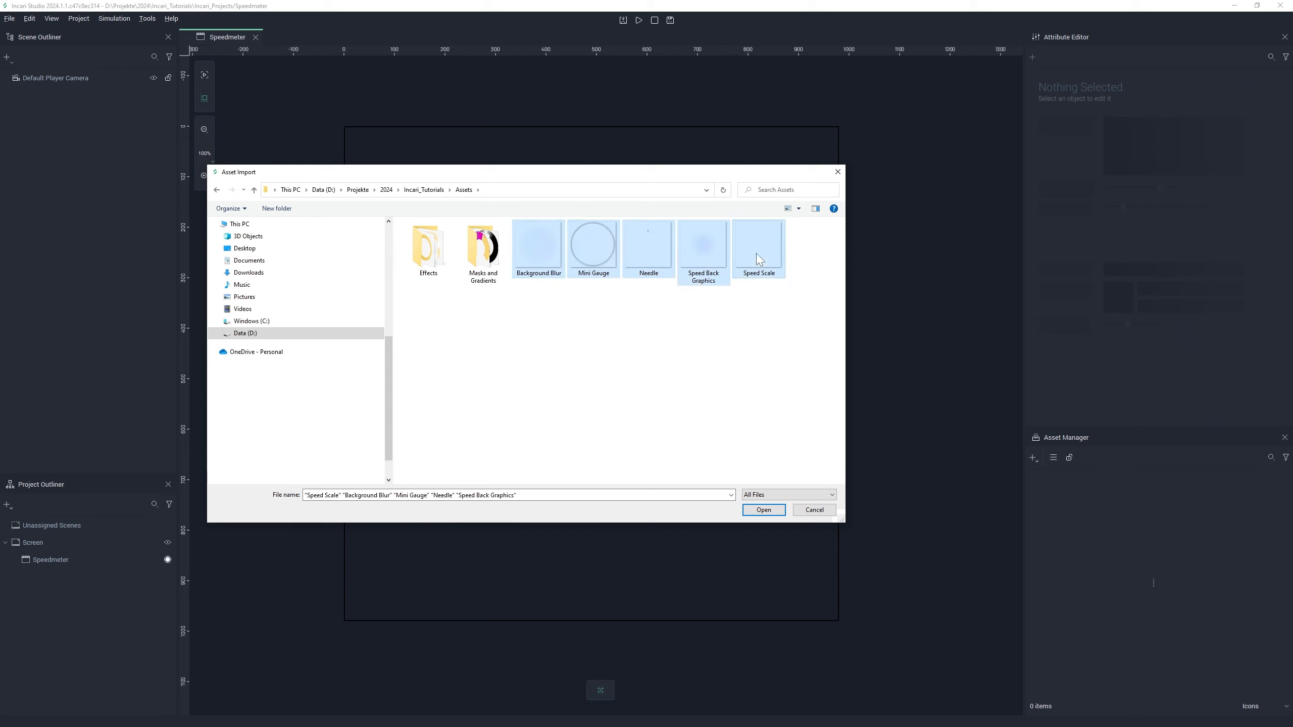
click(764, 510)
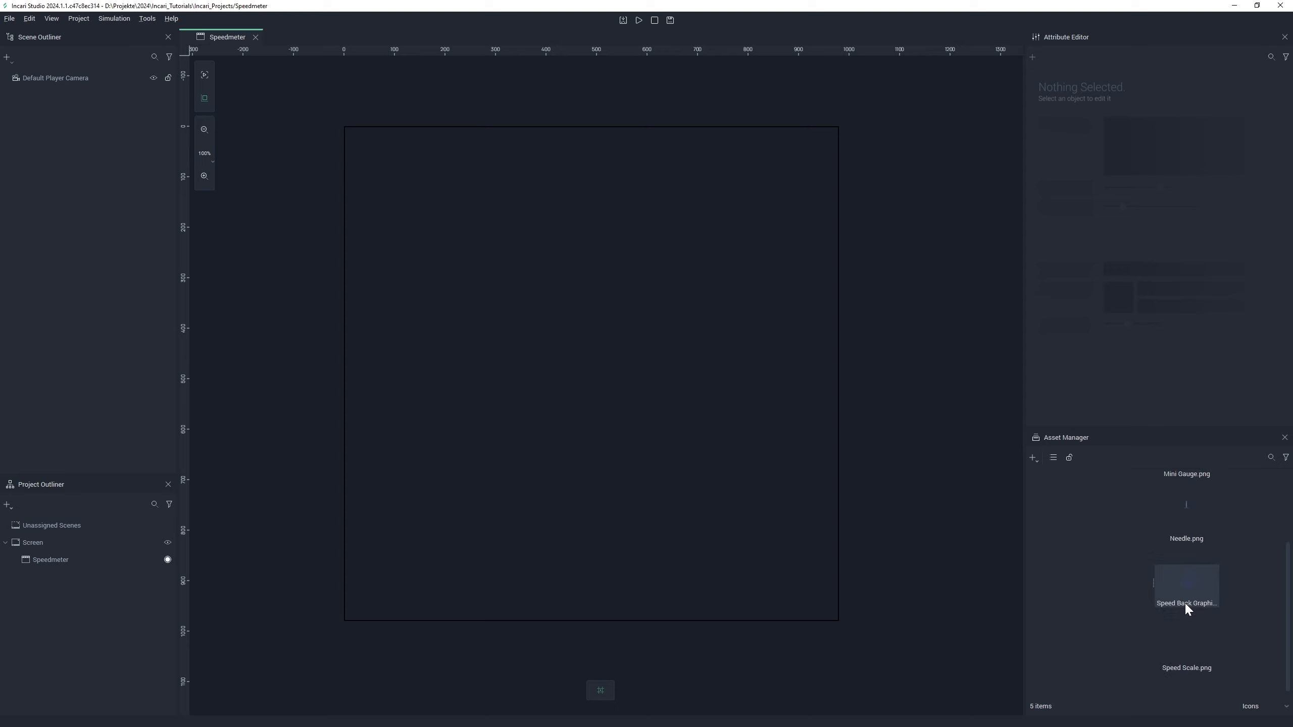
- Create a new asset folder named Main Elements
right_click(1060, 511)
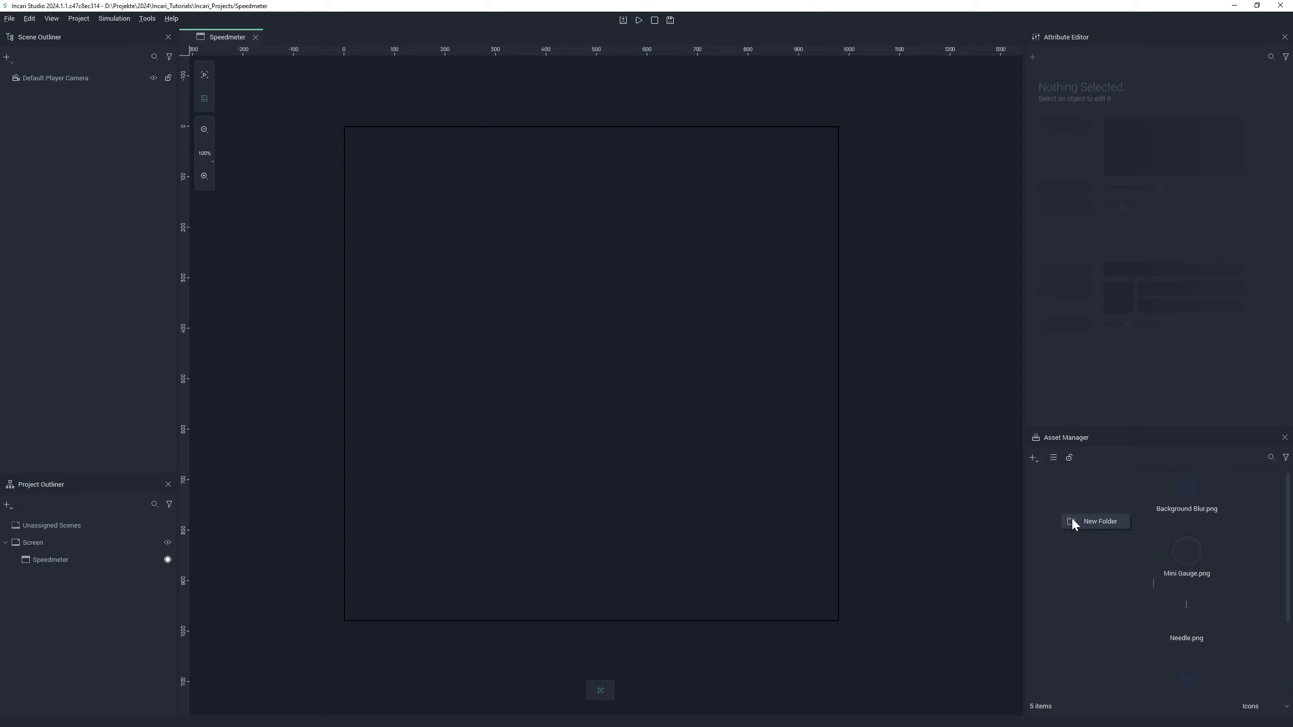
click(1079, 522)
text(M)
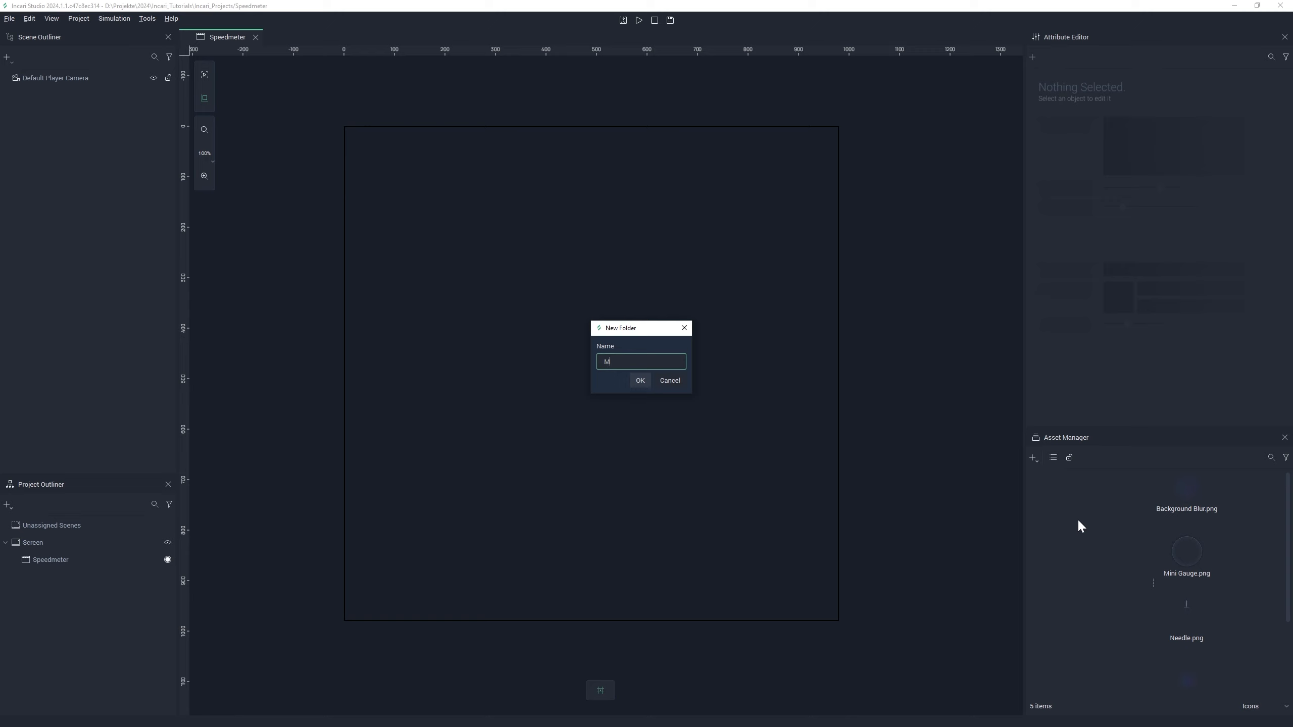
text(ain Elements)
key(Return)
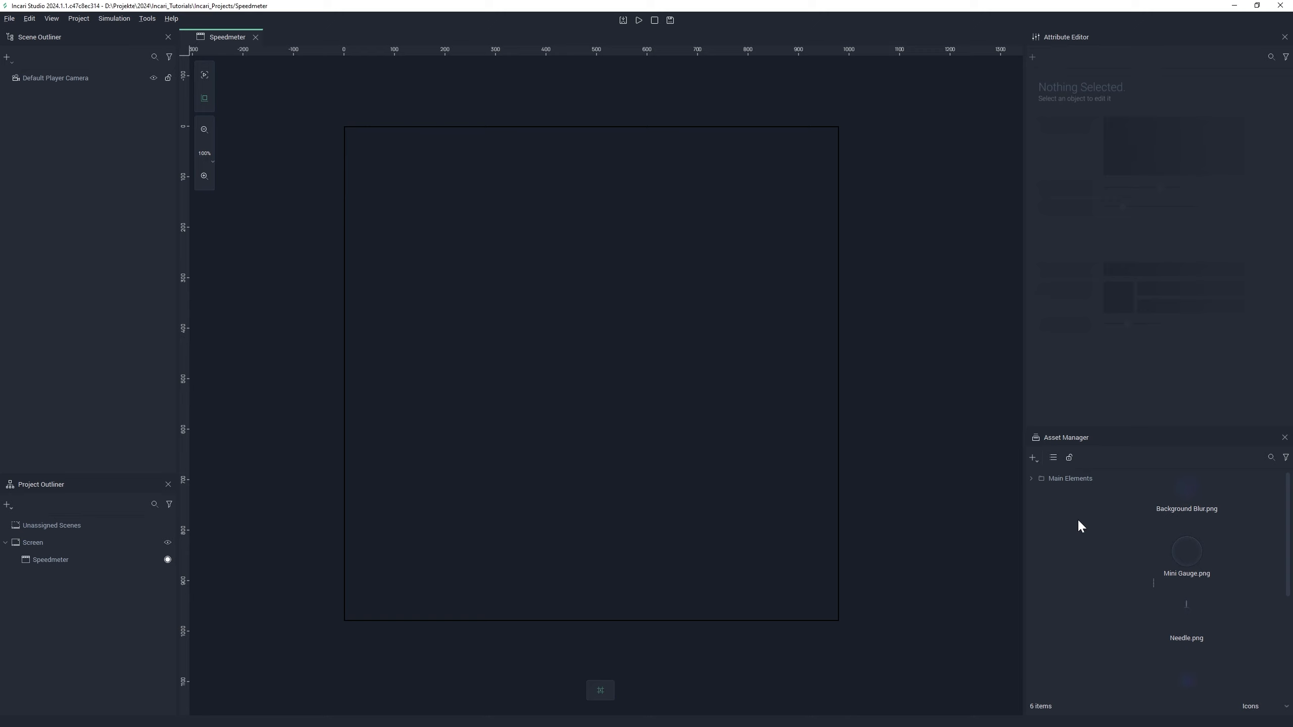
- Move all the imported images, from Background Blur.png through Speed Scale.png, into the Main Elements folder and open that folder
click(1186, 493)
scroll(1191, 525, down, 3)
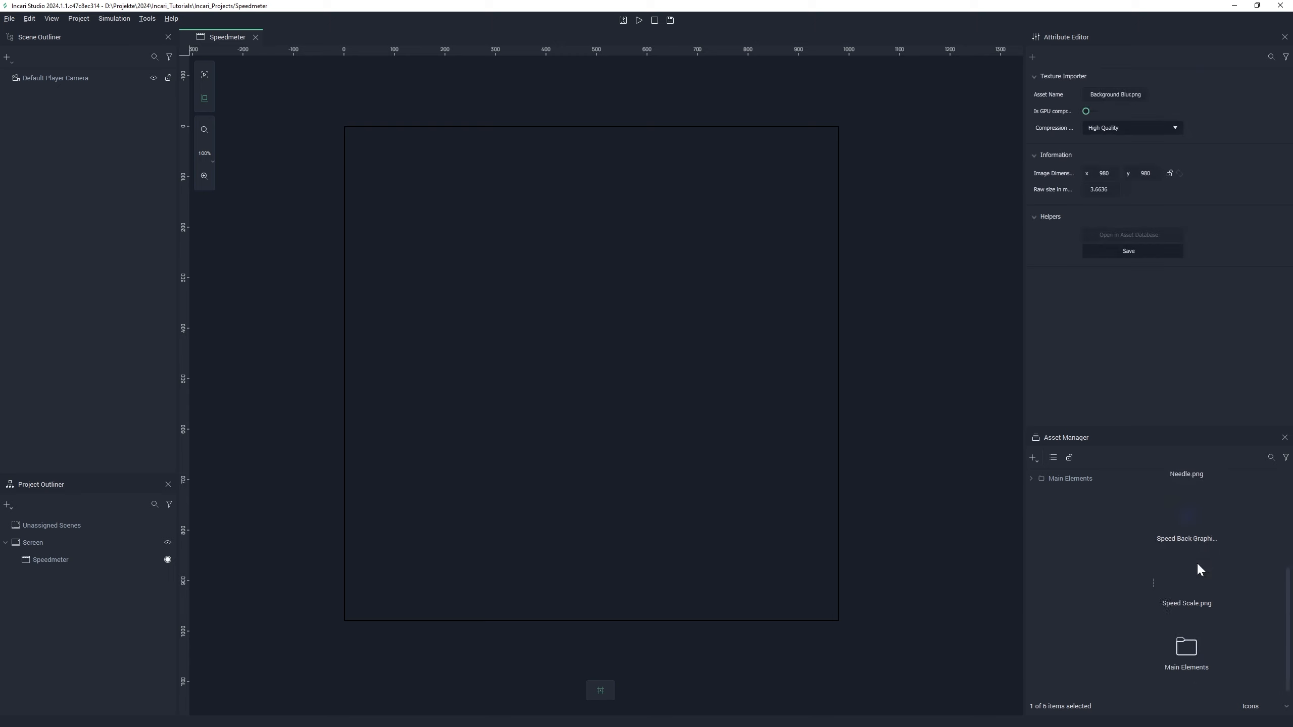
shift+click(1186, 586)
drag(1096, 487, 1083, 480)
click(1197, 499)
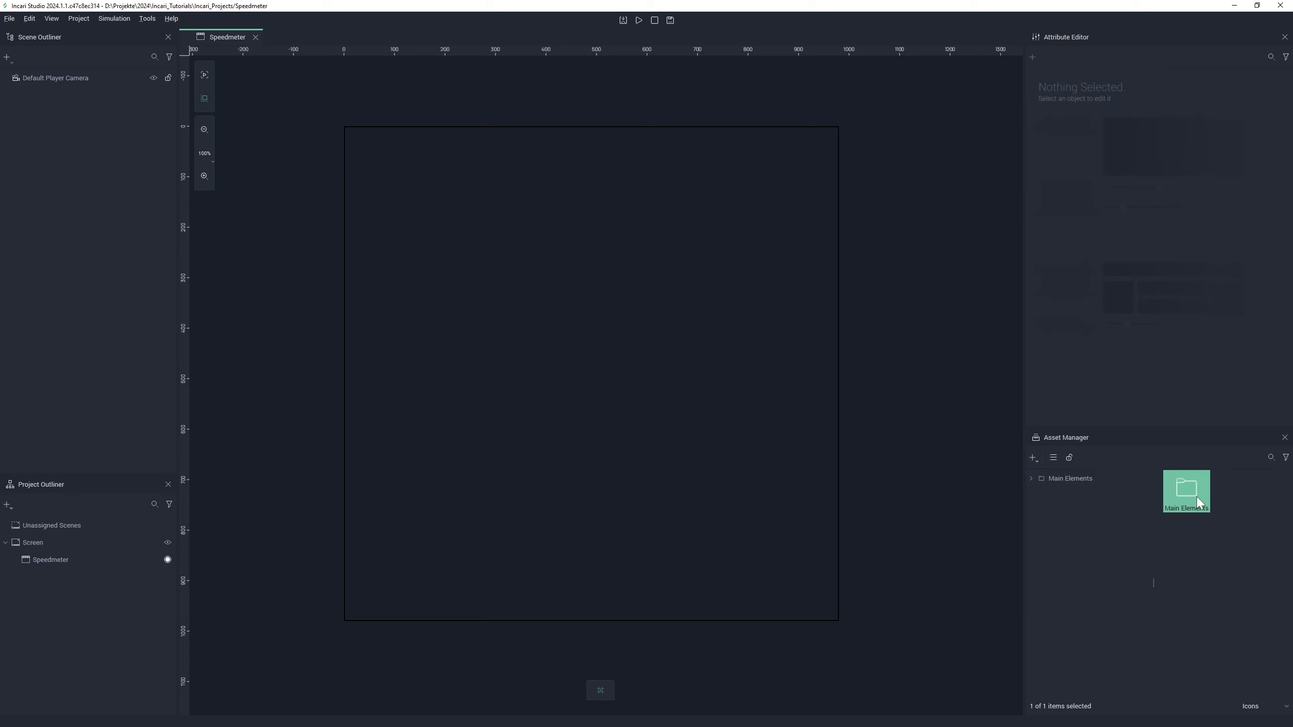
double_click(1196, 499)
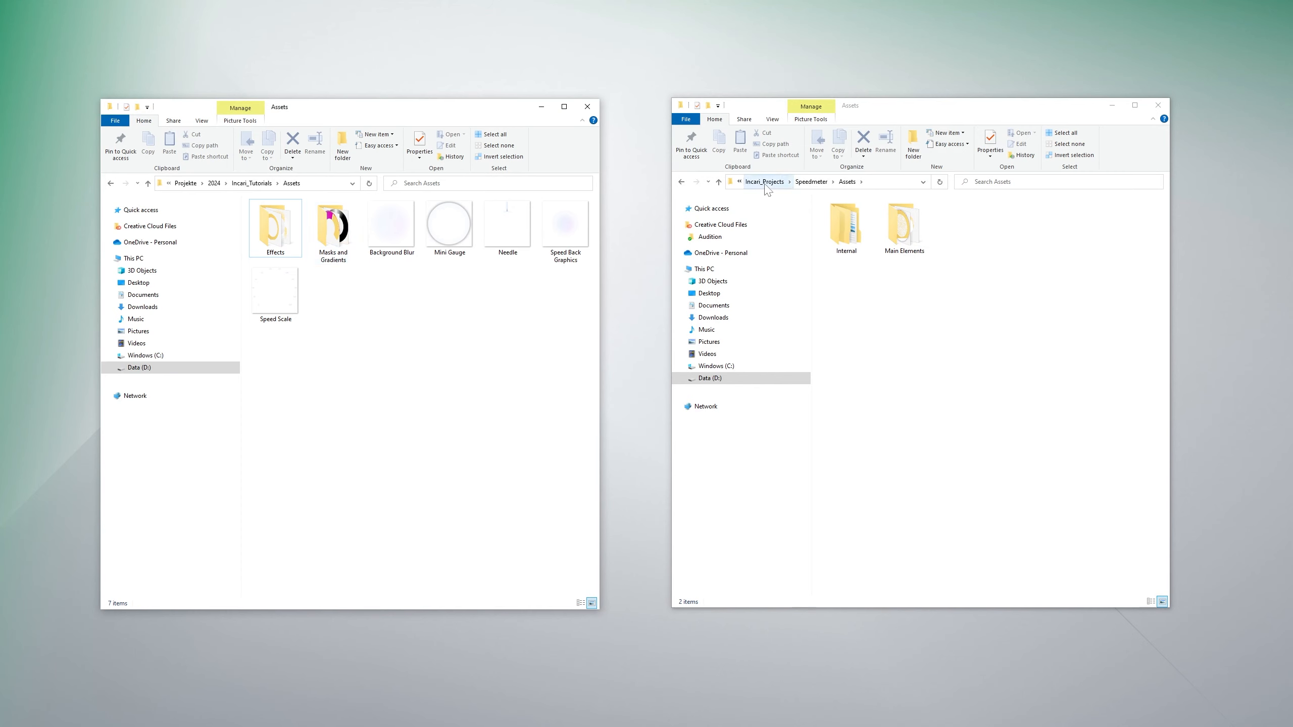
- In File Explorer, copy the Effects and Masks and Gradients folders into the Speedmeter project's Assets folder, and check both back in Incari Studio
click(813, 182)
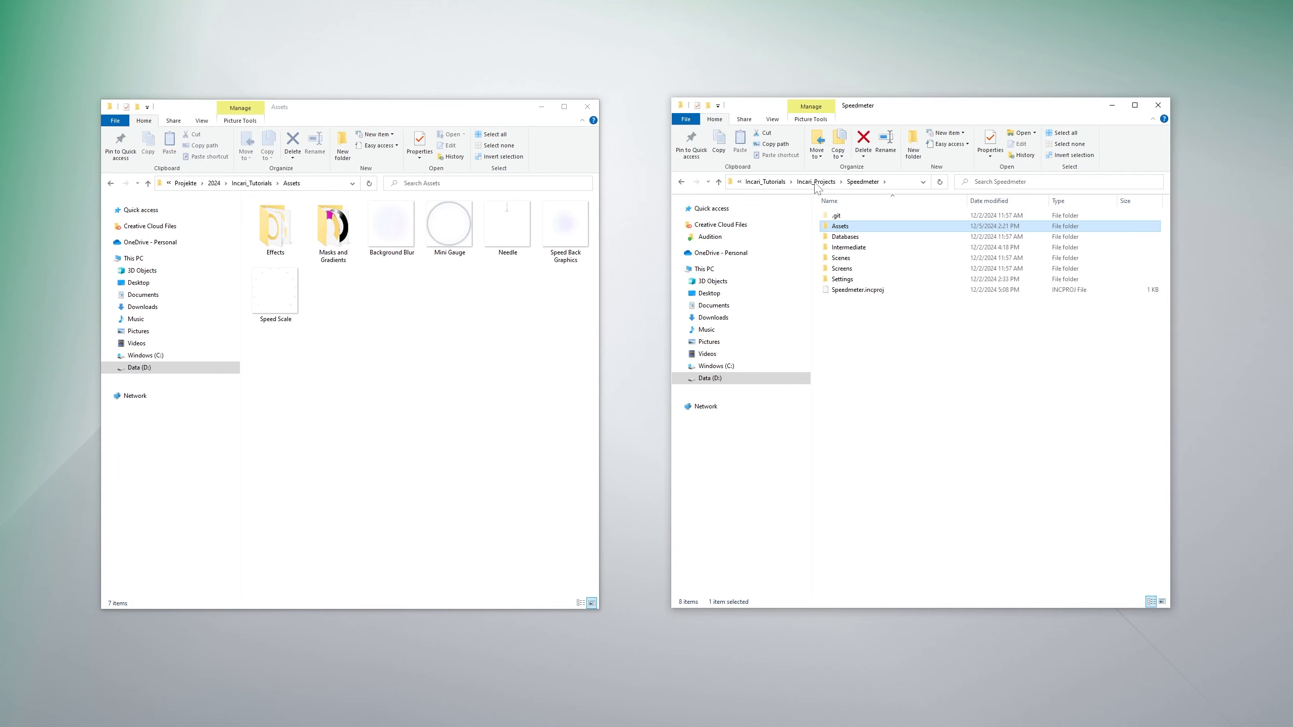
double_click(867, 227)
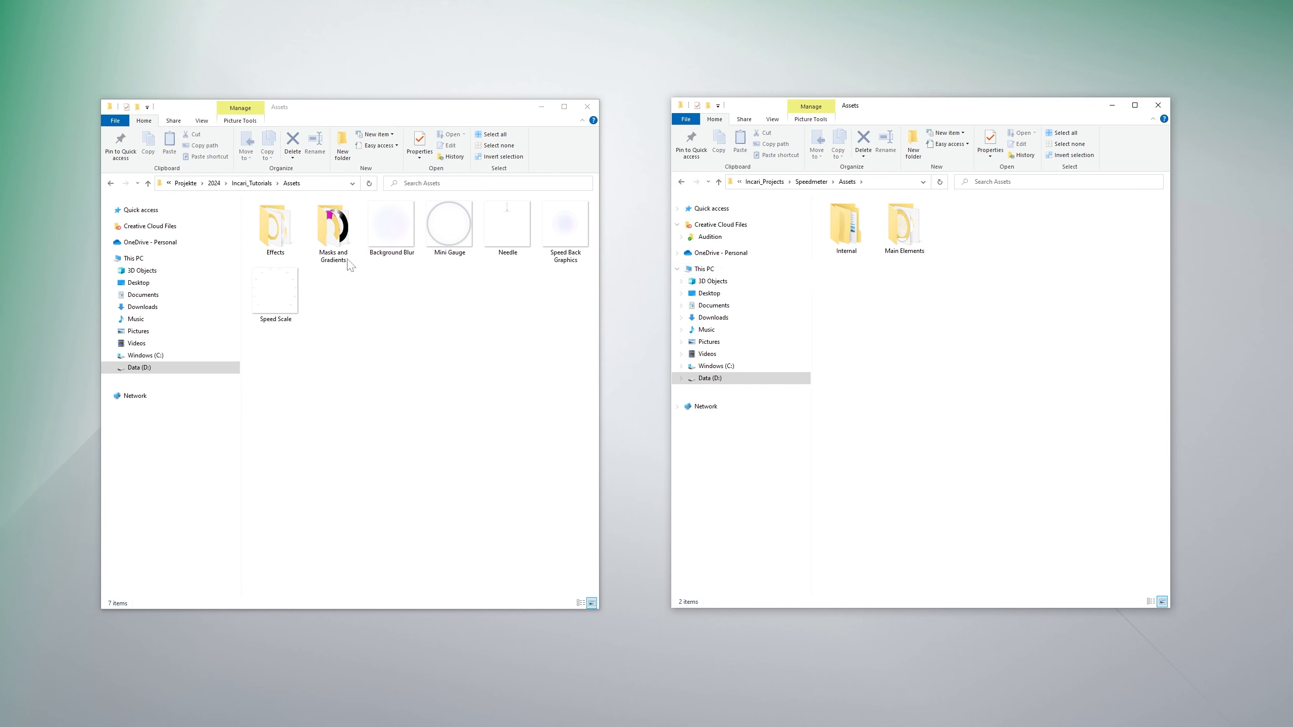
click(275, 232)
ctrl+click(332, 237)
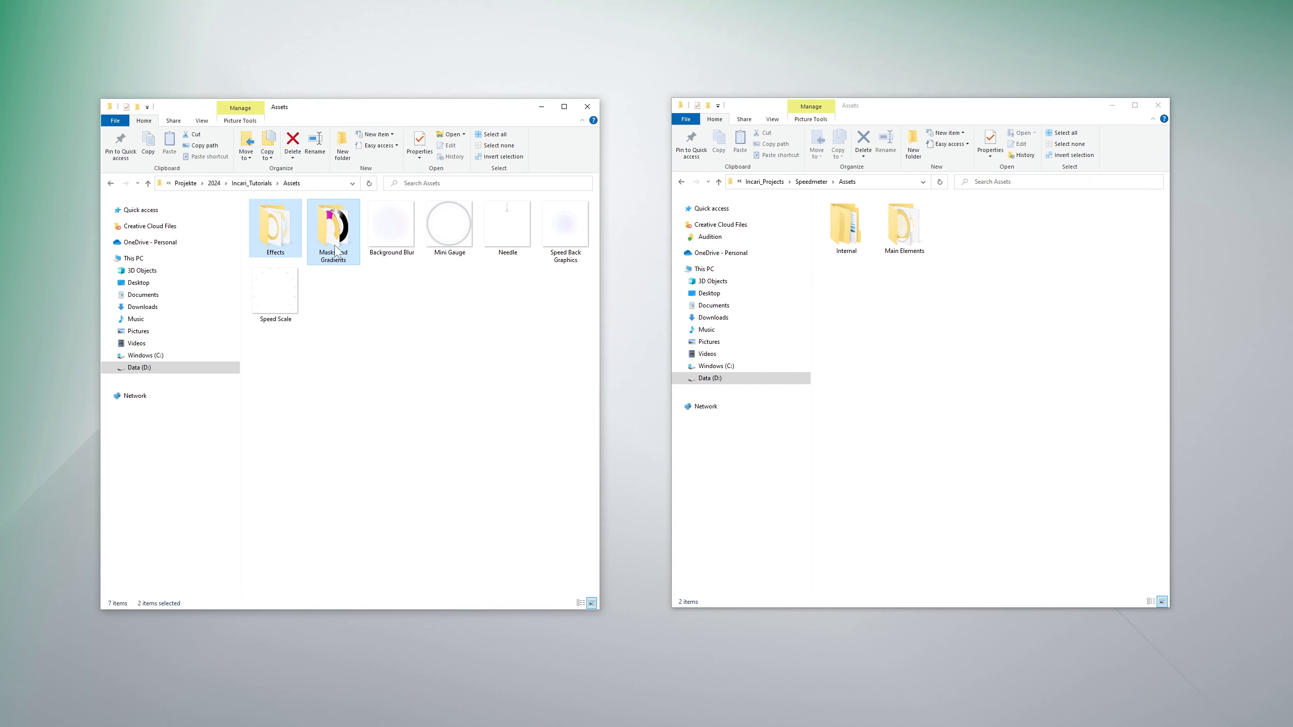
drag(337, 252, 976, 304)
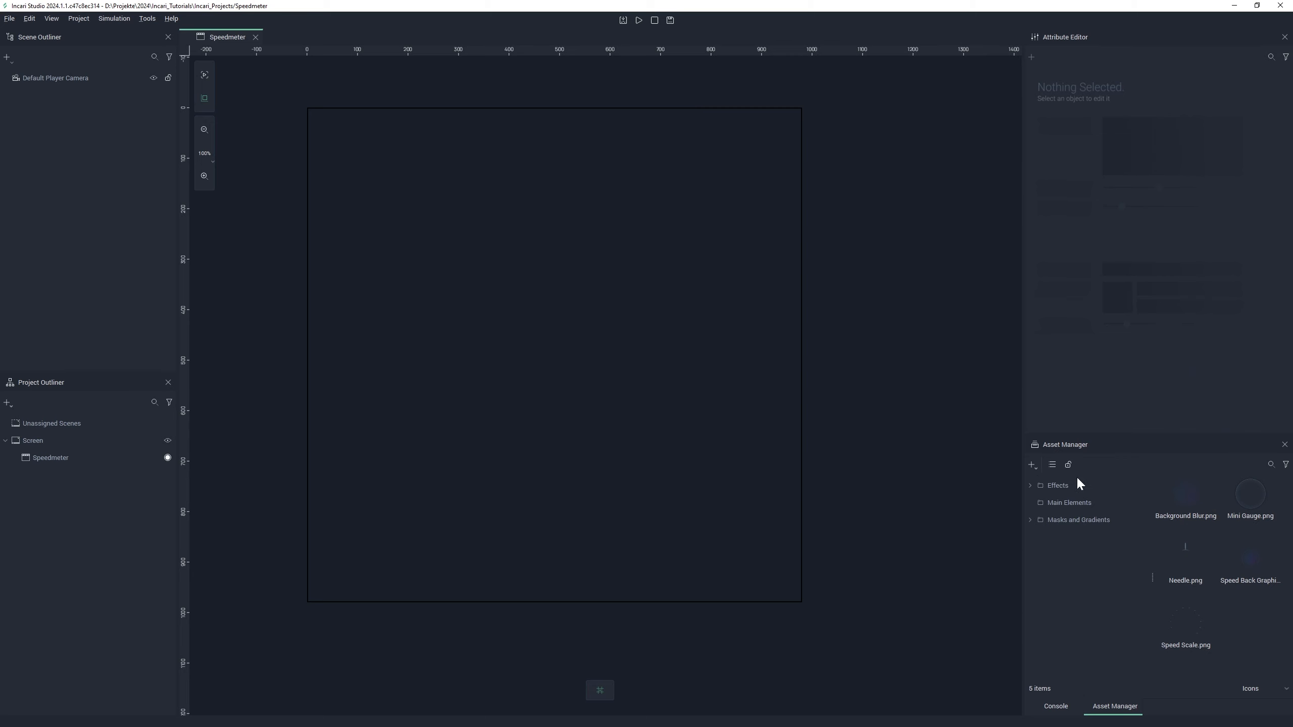
click(1082, 486)
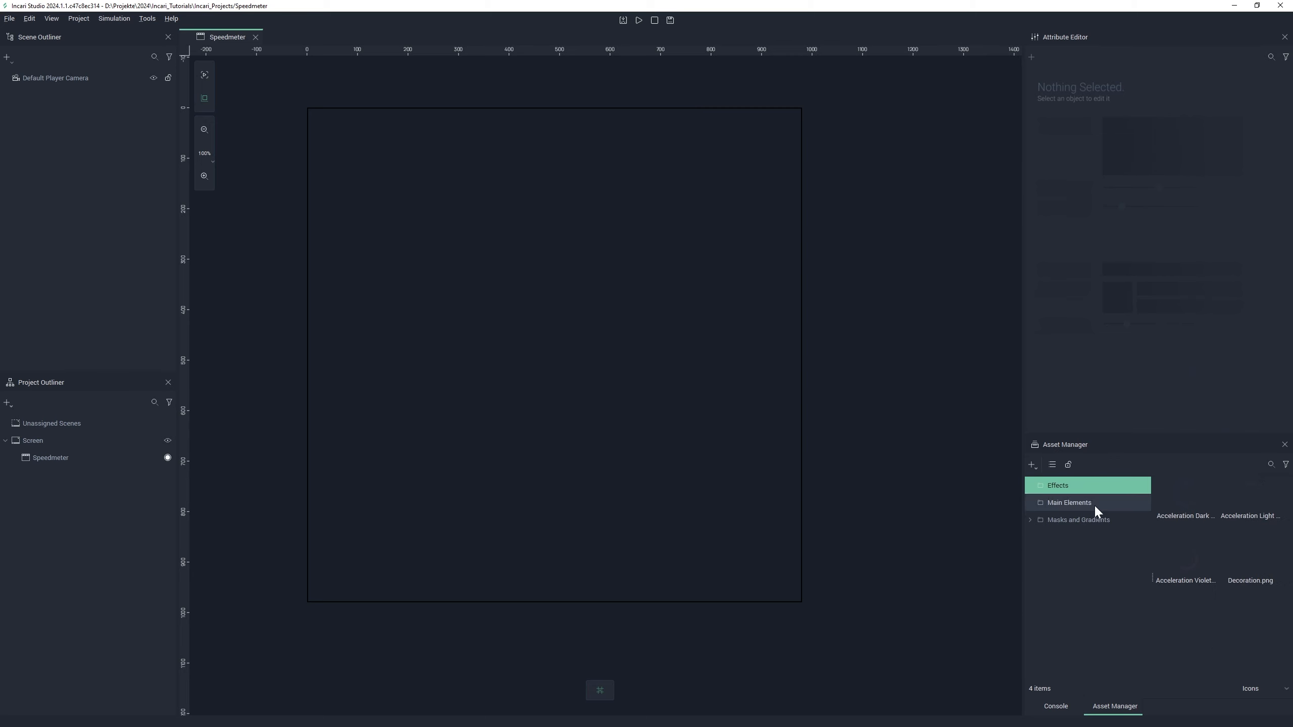
click(1087, 522)
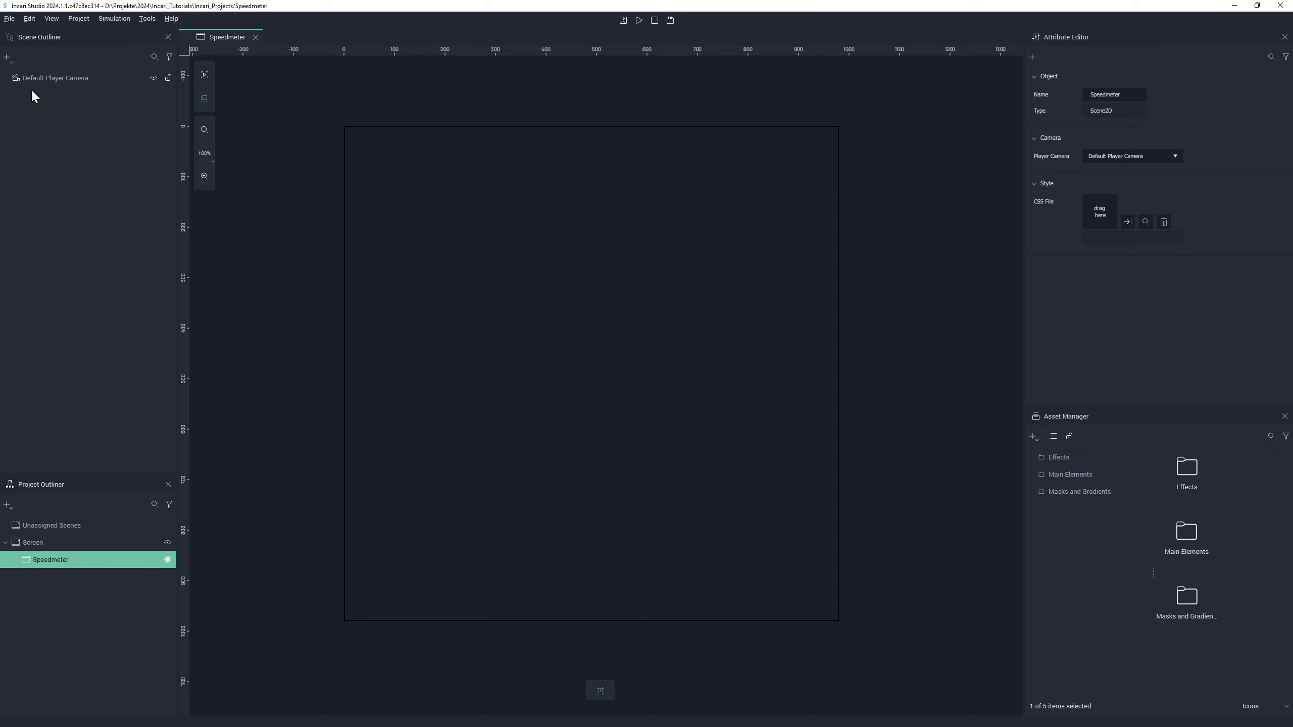
- Add a vector rectangle to the Speedmeter scene and name it Background
click(11, 58)
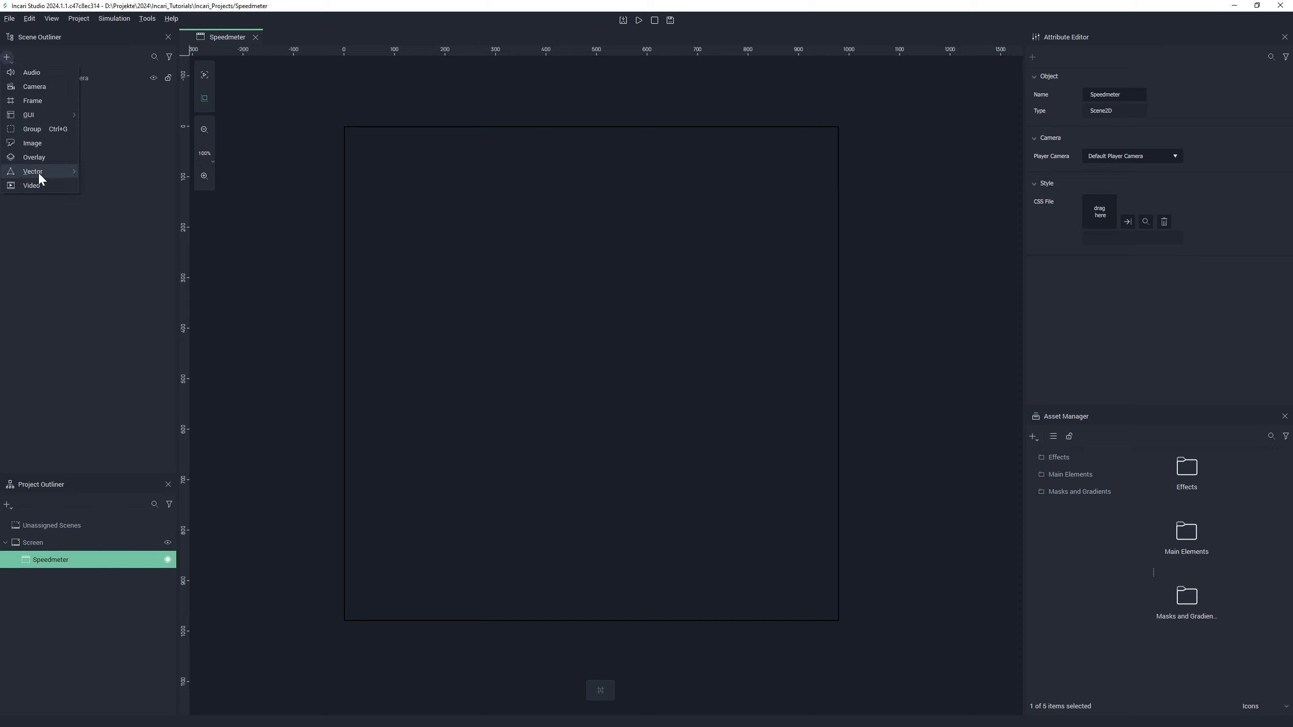
mouse_move(39, 175)
click(107, 213)
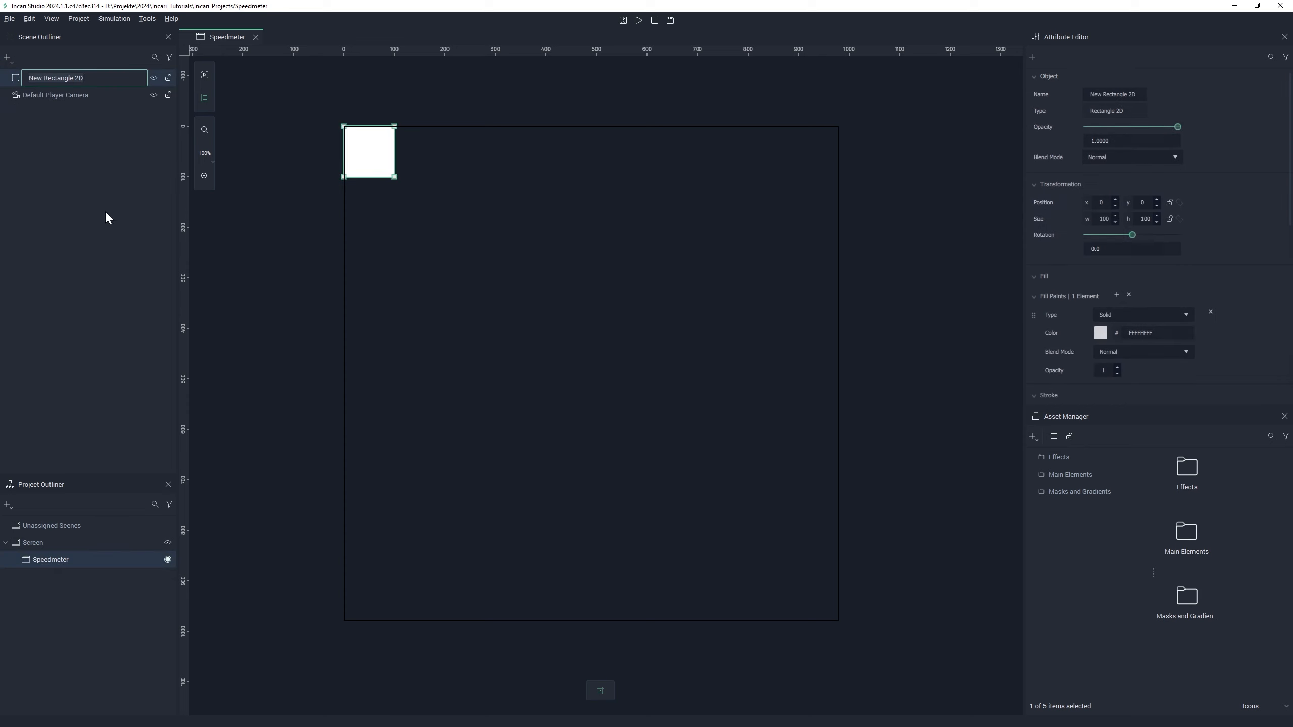
text(Background)
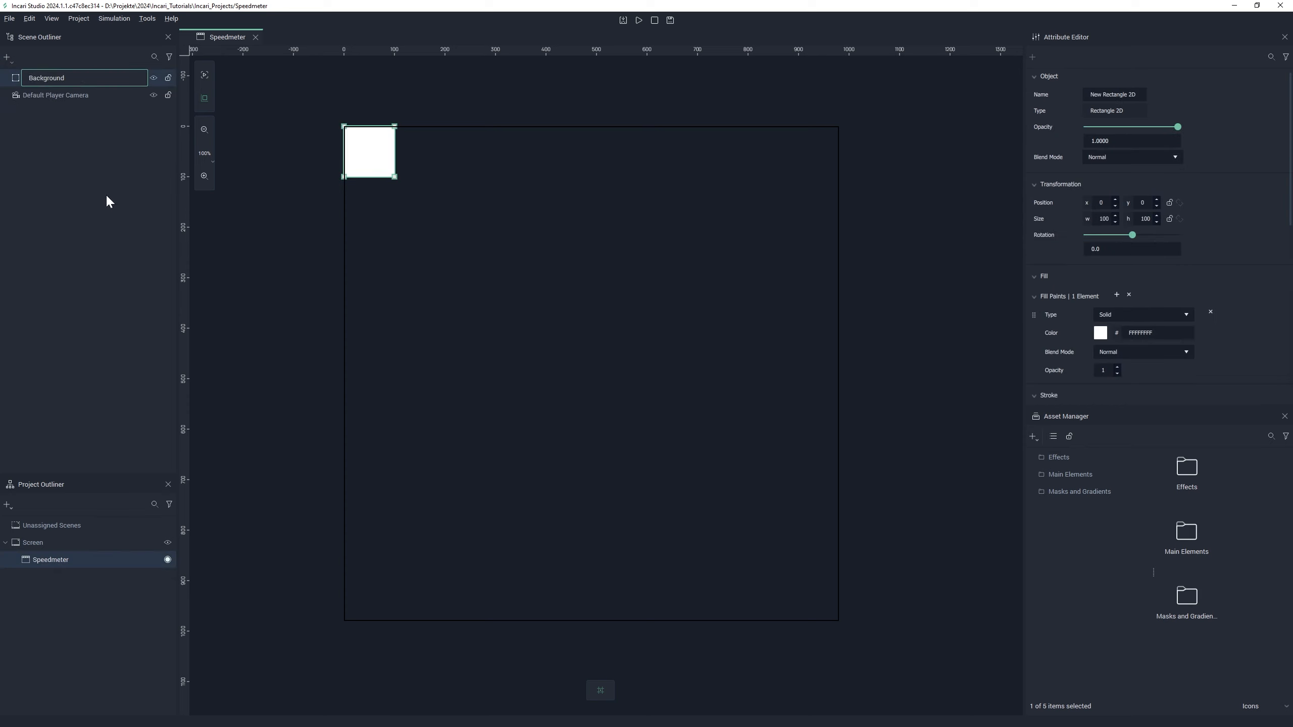
key(Return)
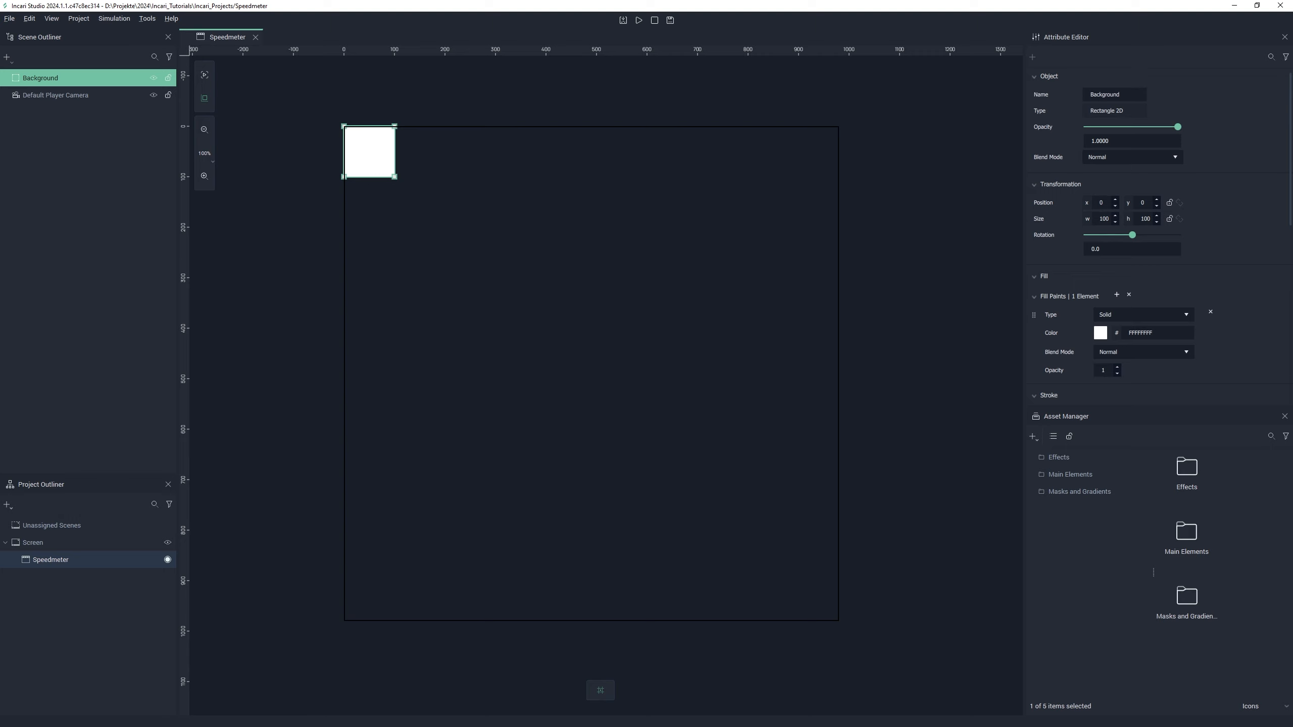
- Set the Background rectangle's solid fill color to 020412FF
click(1100, 332)
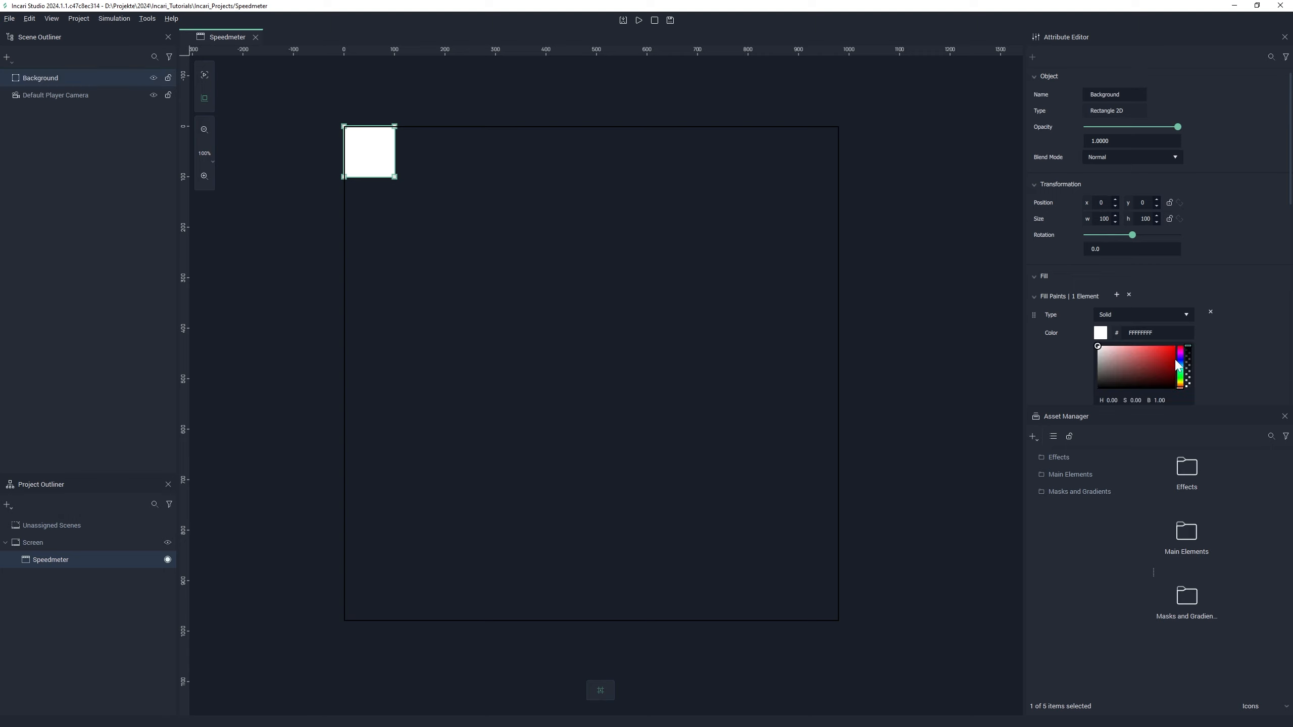
mouse_move(1176, 360)
mouse_down()
mouse_move(1138, 365)
mouse_move(1127, 350)
mouse_up()
click(1122, 335)
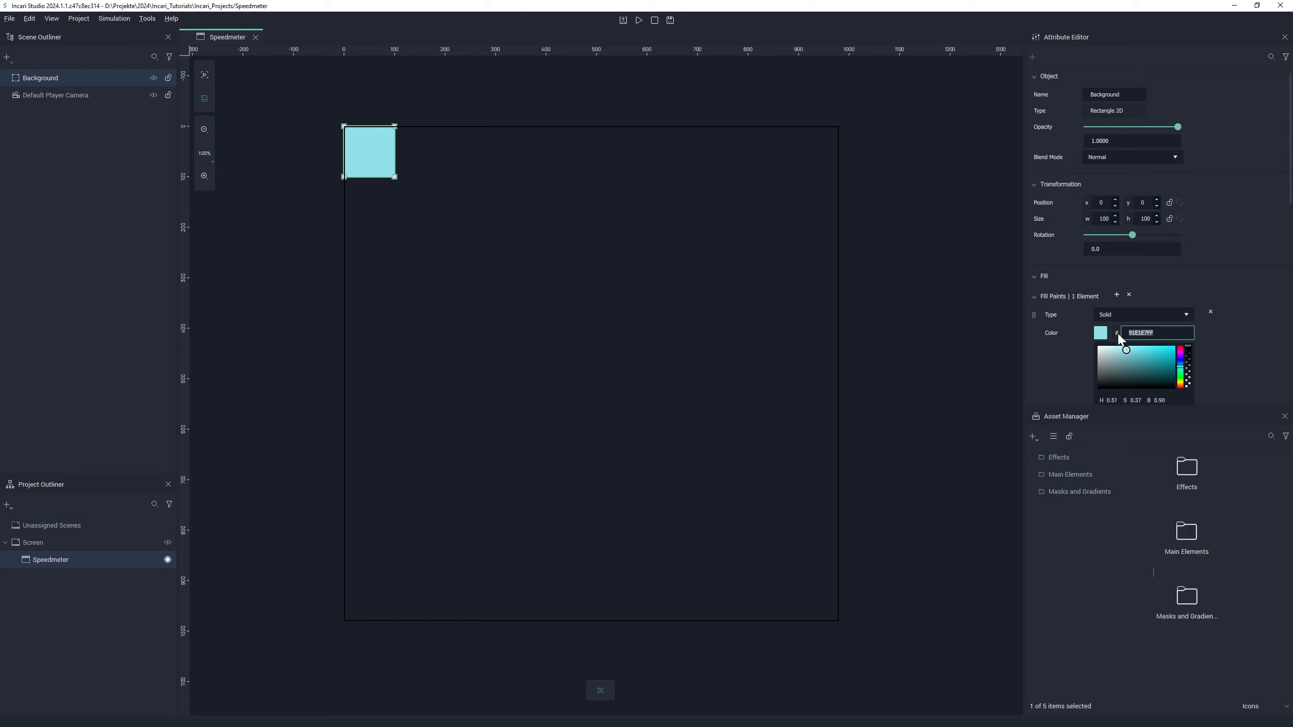
text(020412FF)
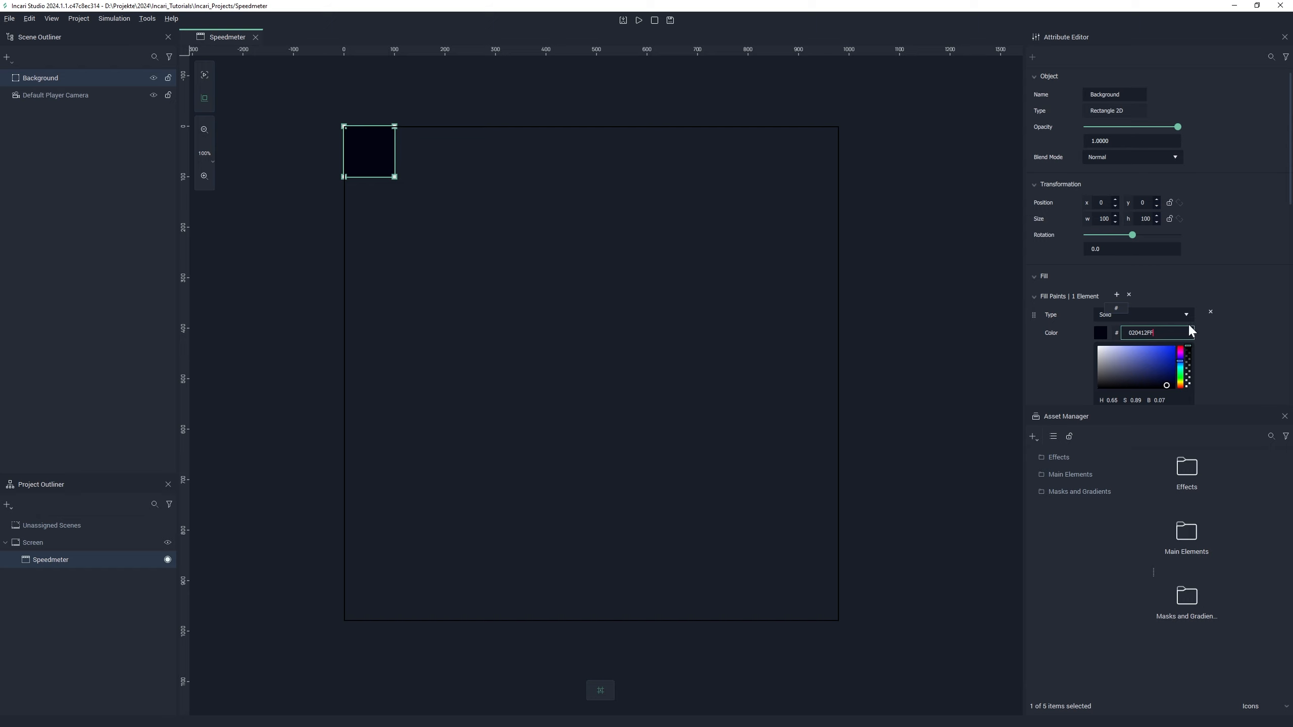
- Set the Background rectangle's size to 980 wide by 980 high
click(1103, 219)
text(980)
key(Tab)
text(980)
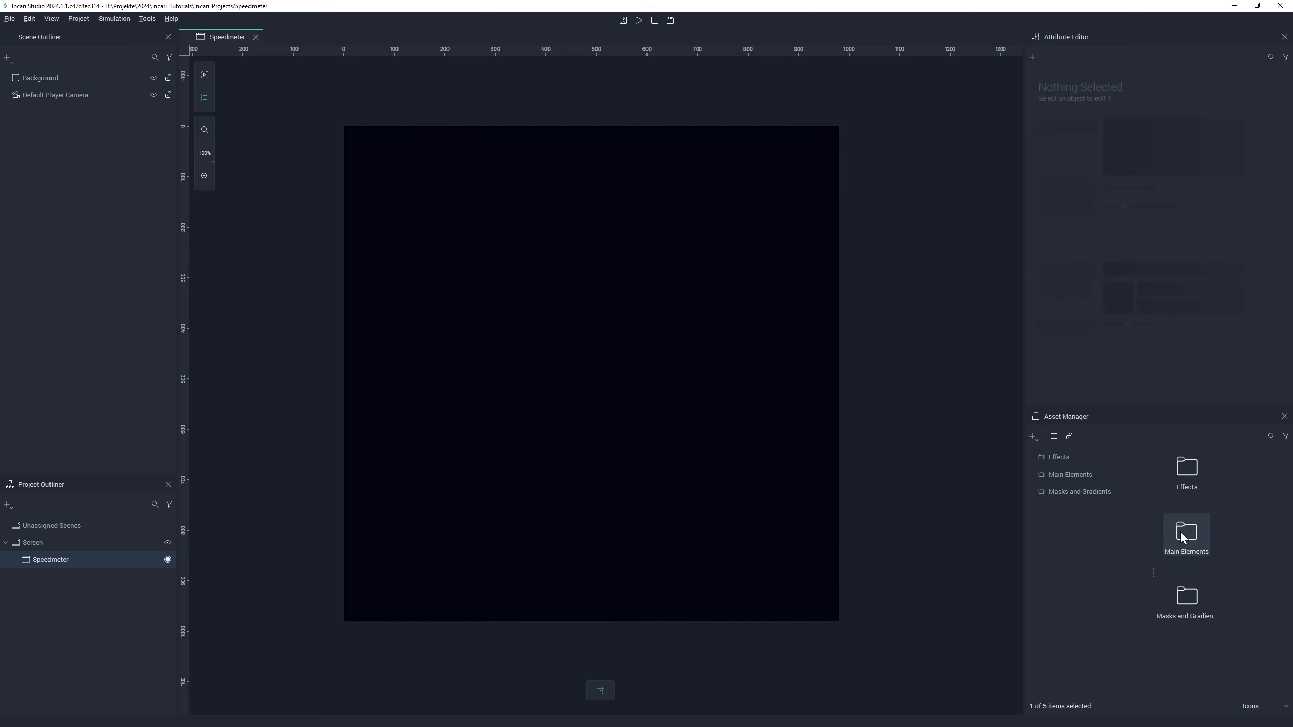
- Place Background Blur.png and Speed Back Graphics.png from the Main Elements folder together into the scene
double_click(1181, 534)
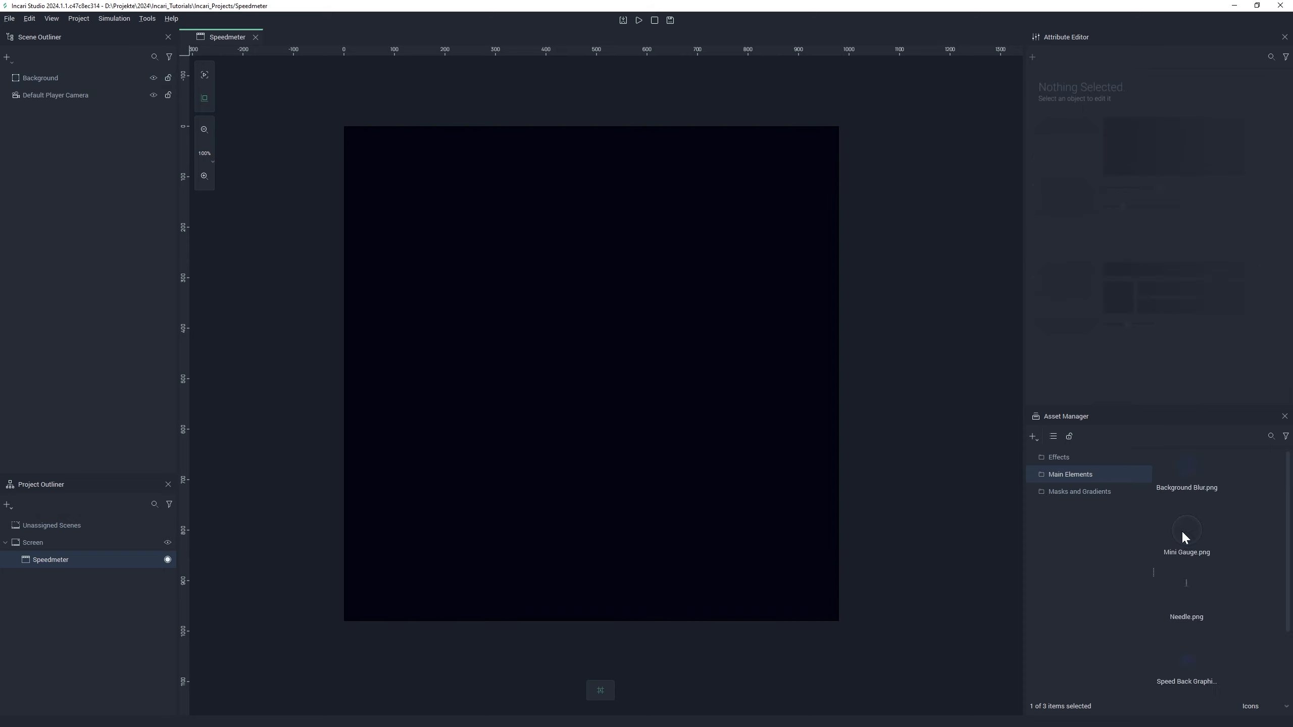
click(1184, 474)
scroll(1225, 542, down, 1)
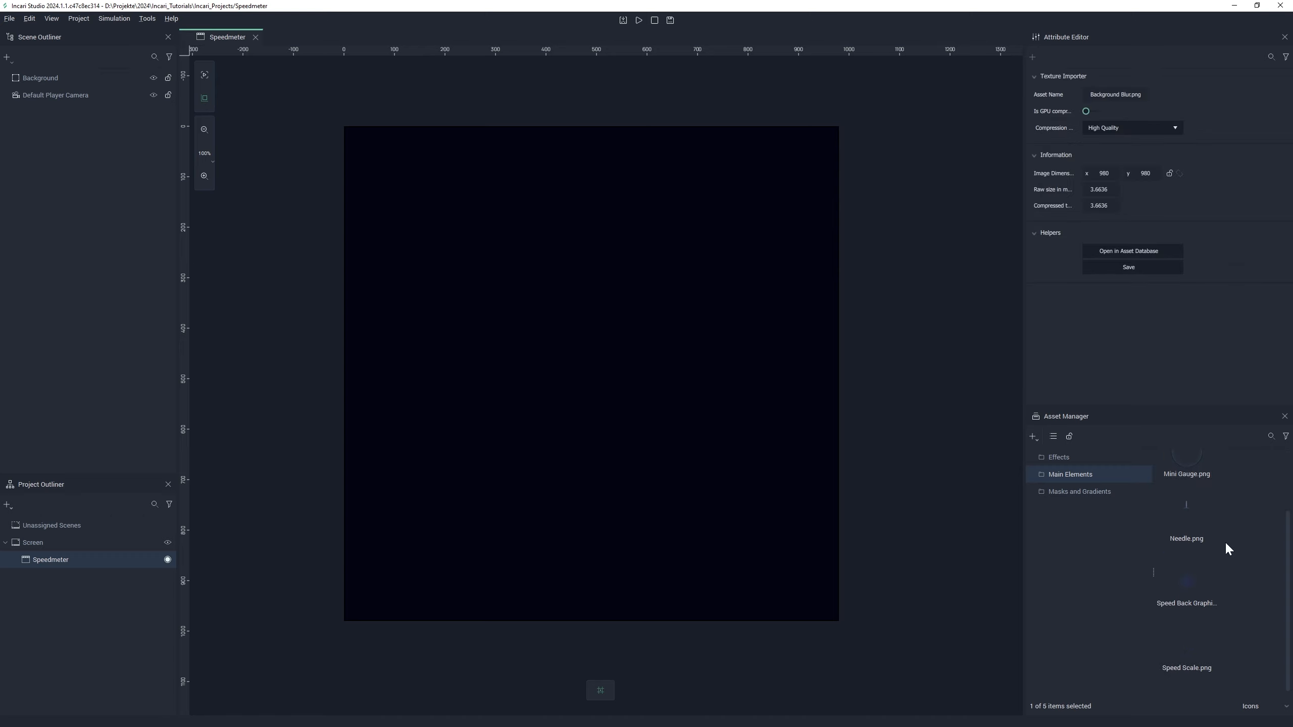
ctrl+click(1196, 587)
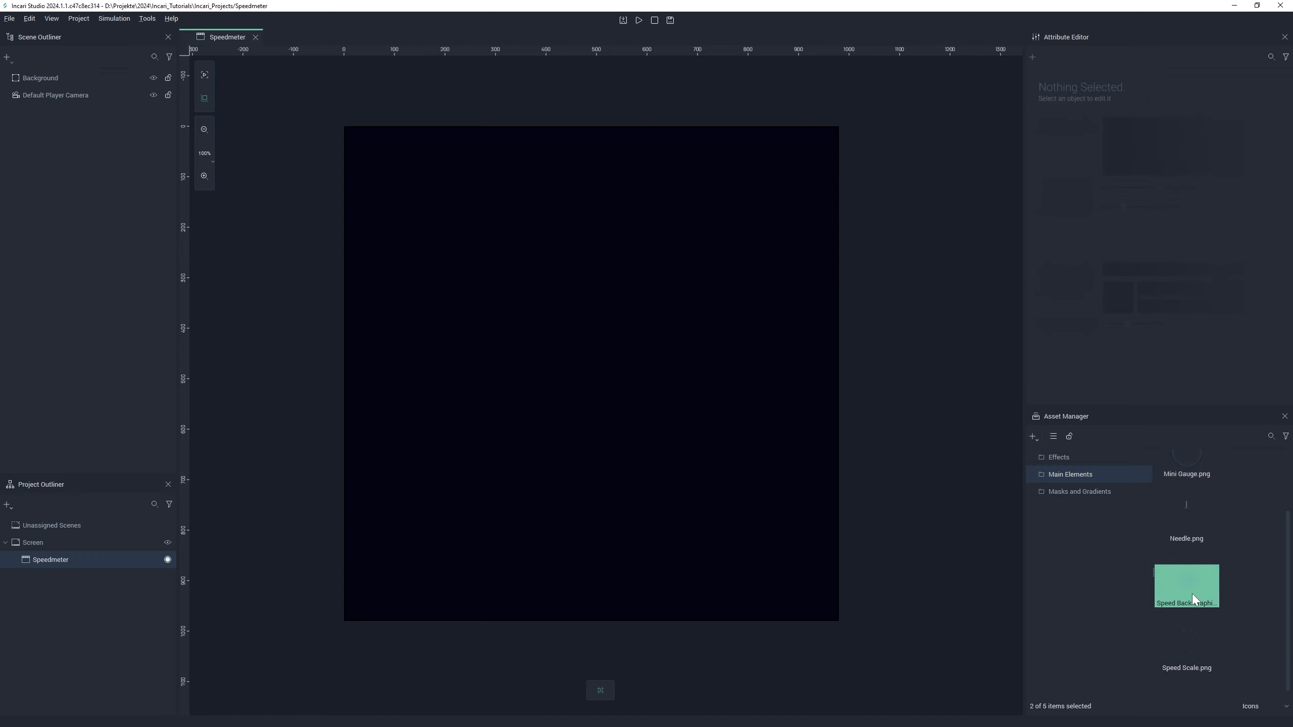
drag(684, 410, 683, 412)
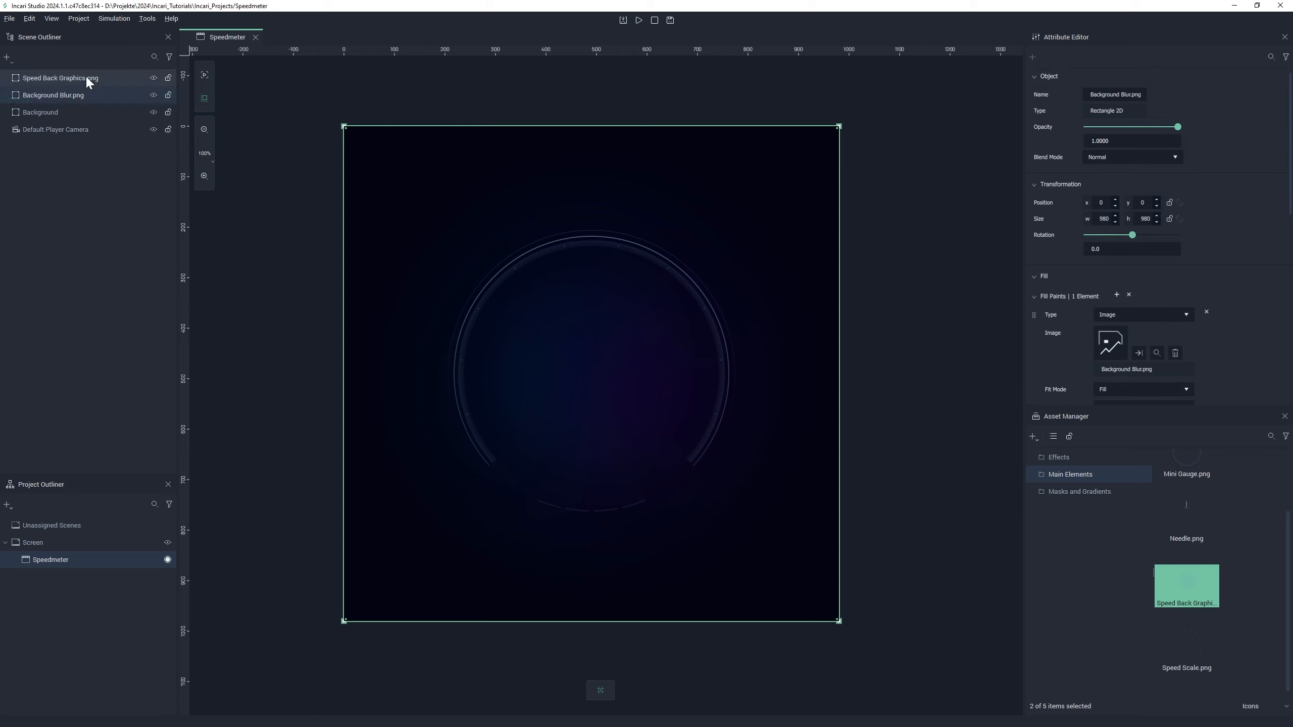
- Place Mini Gauge.png from the Main Elements folder into the scene
click(1044, 276)
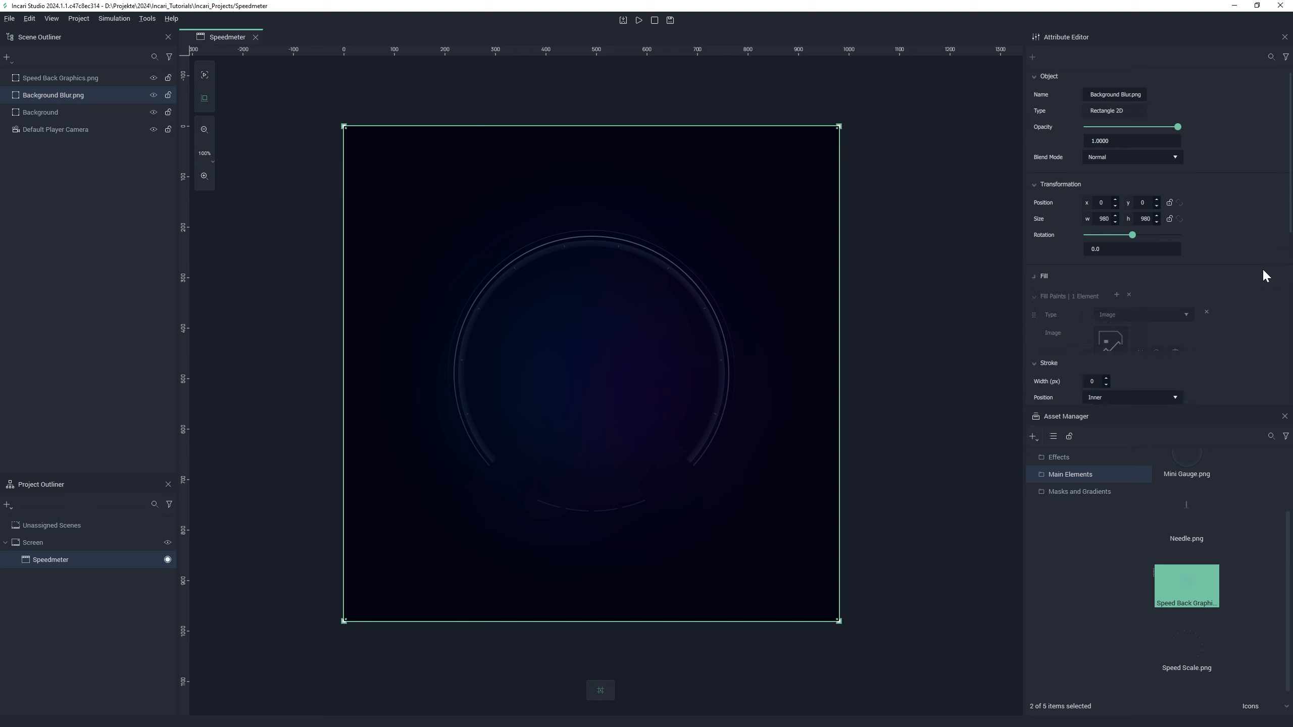
click(1190, 459)
scroll(1200, 475, up, 1)
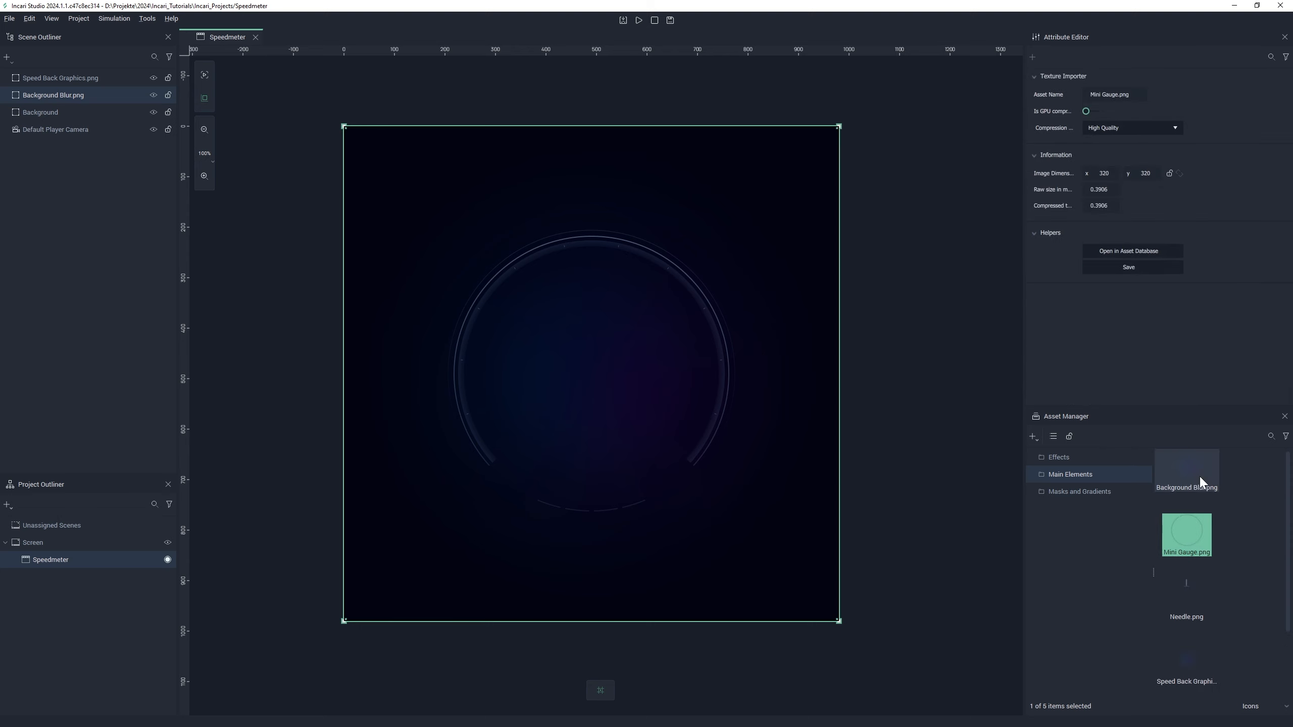
drag(635, 356, 626, 349)
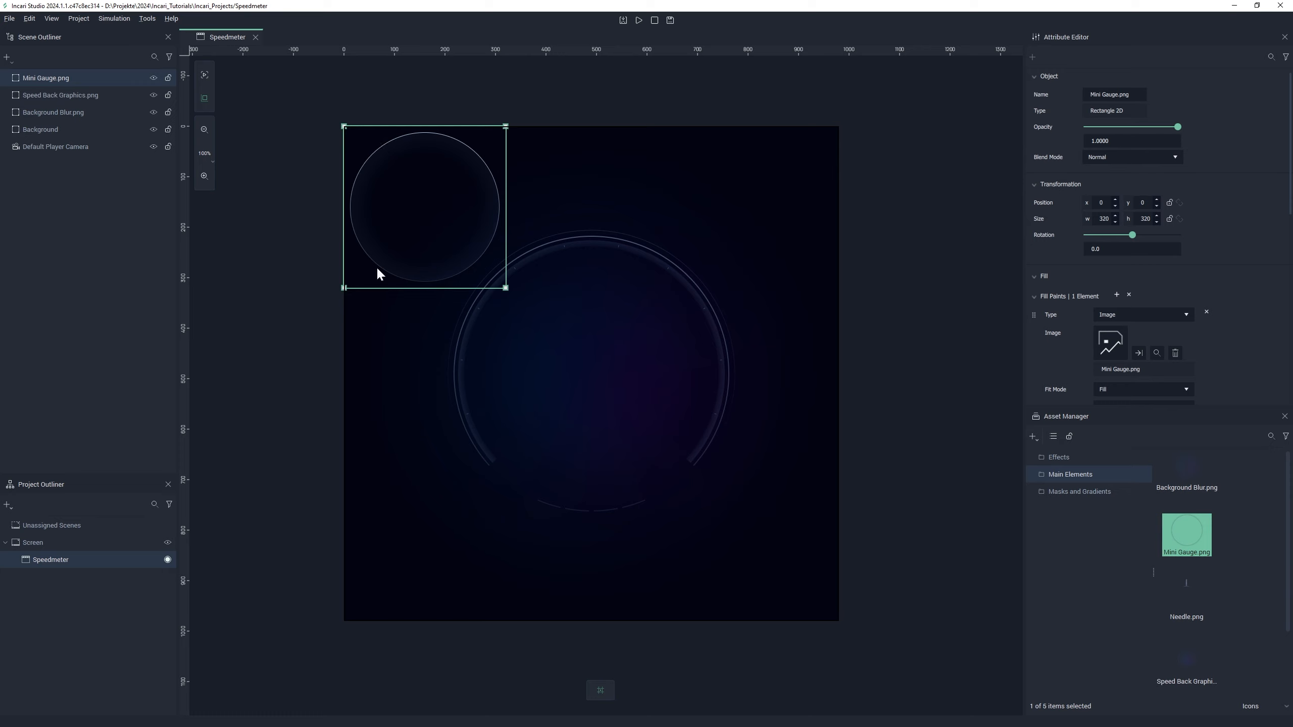
- Try positioning the Mini Gauge.png image by hand inside the speed ring, and reset its position to x 0, y 0
drag(401, 210, 566, 378)
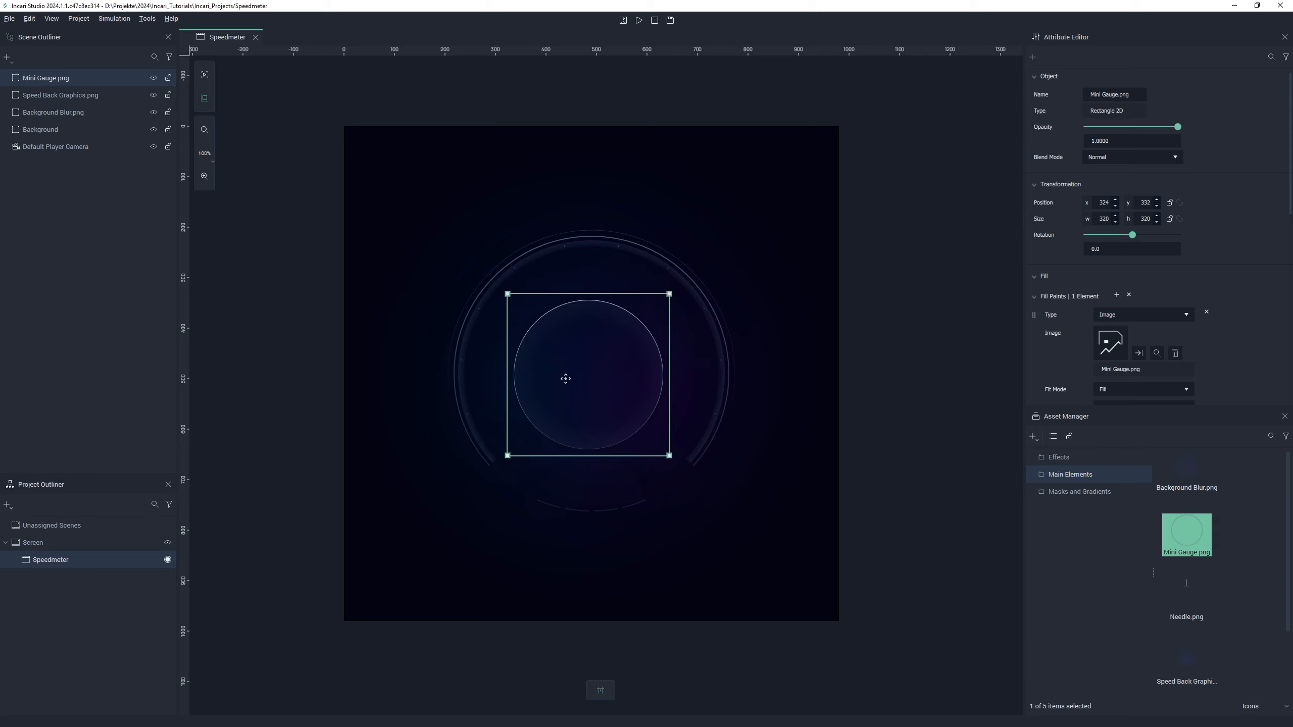
drag(566, 378, 566, 373)
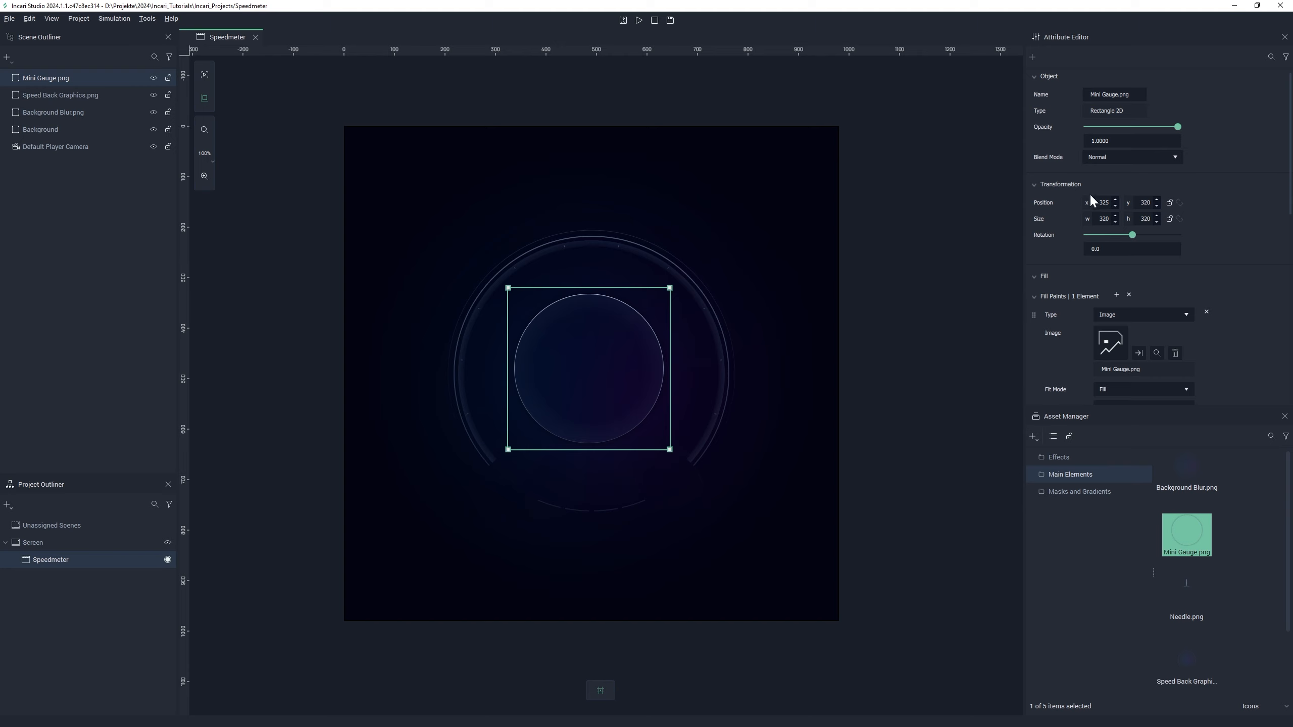
text(0)
key(Tab)
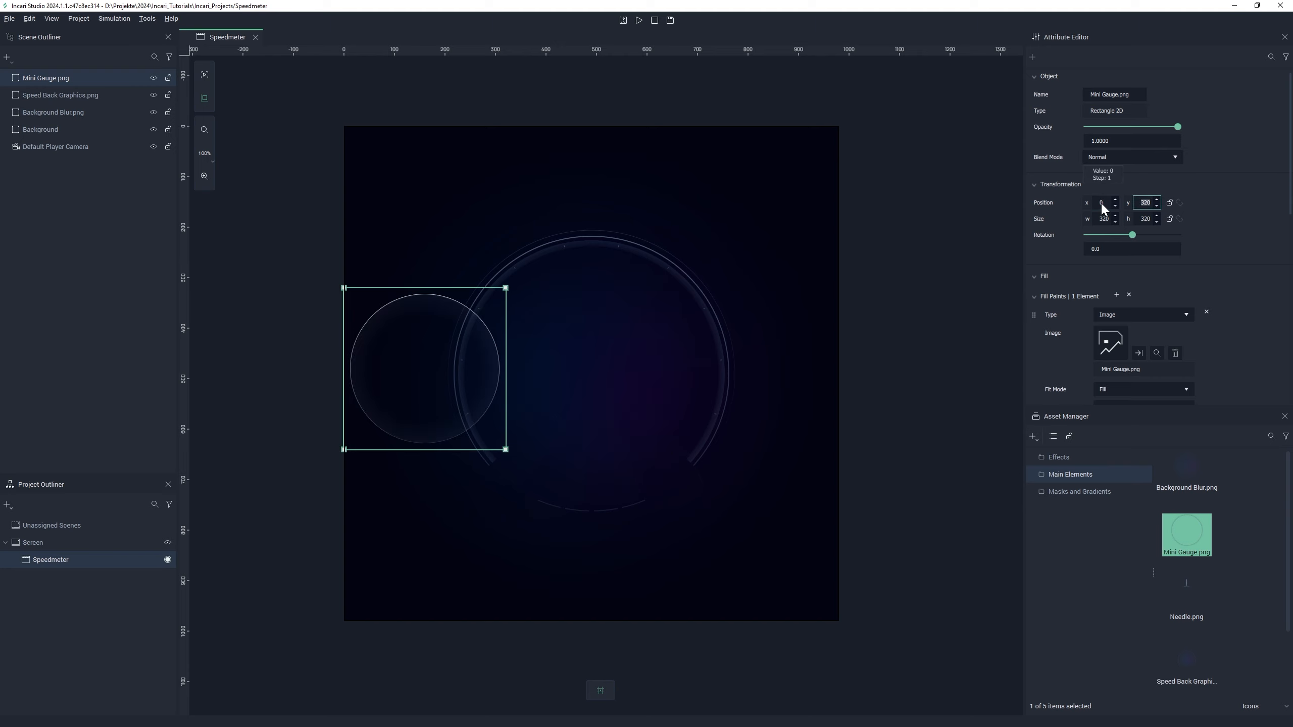
text(0)
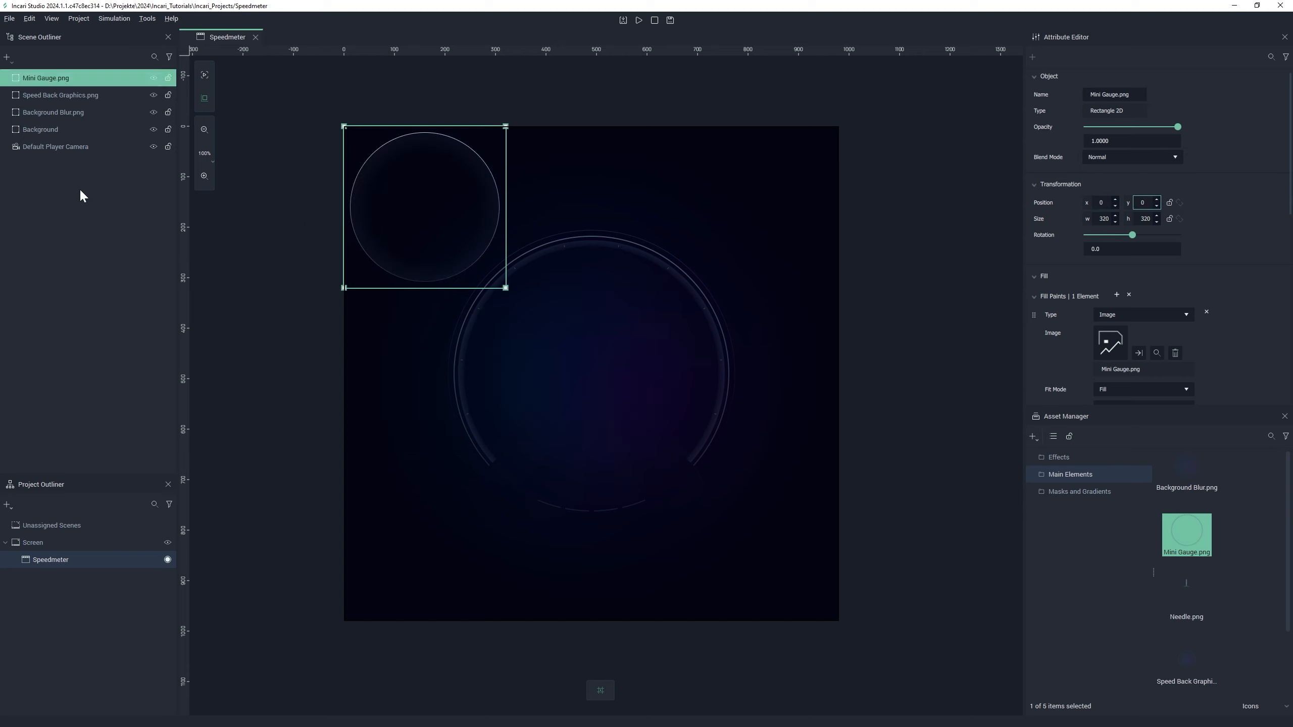
- Create a new frame at the root of the scene and name it MiniGauge
click(79, 191)
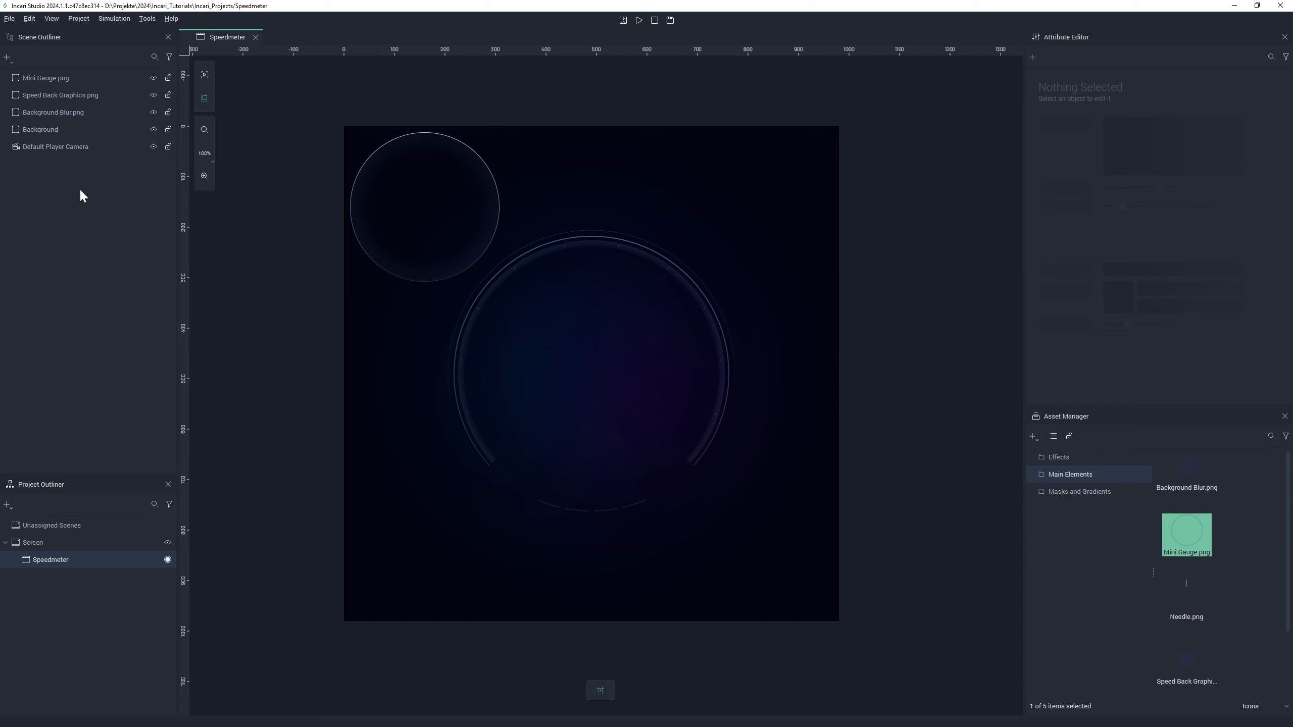
right_click(81, 191)
mouse_move(120, 197)
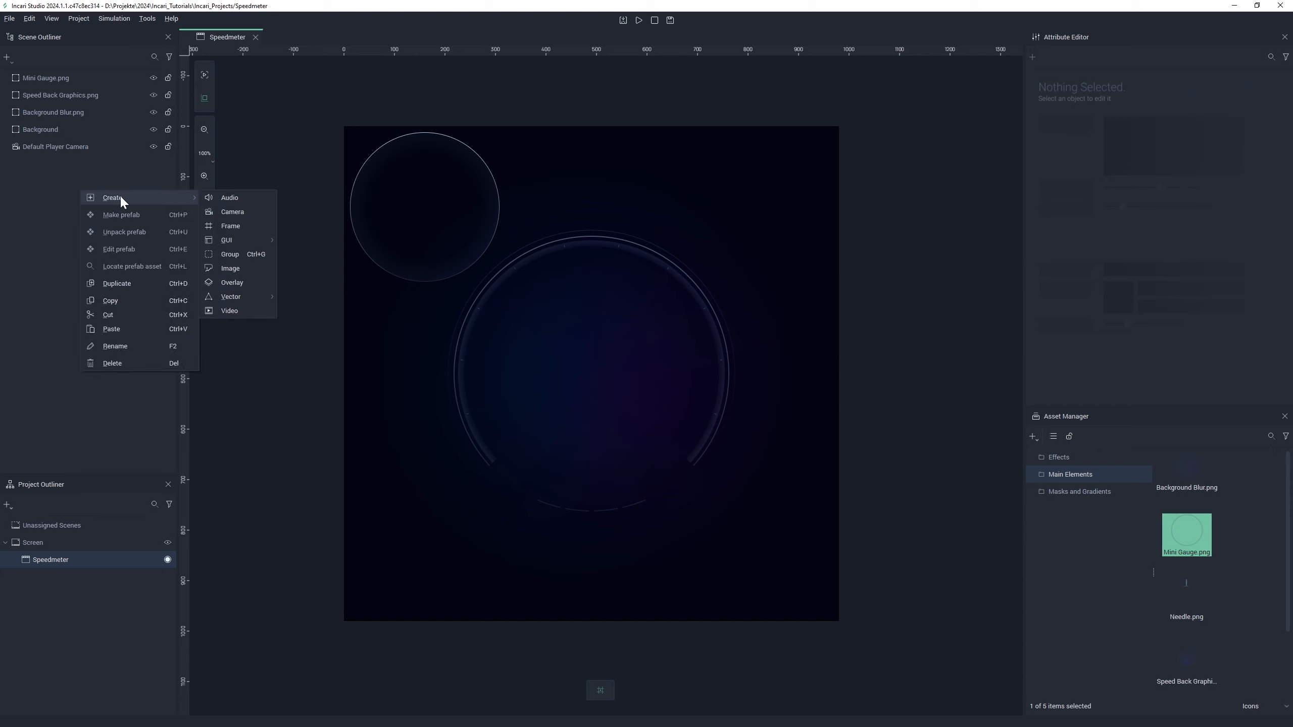
click(231, 226)
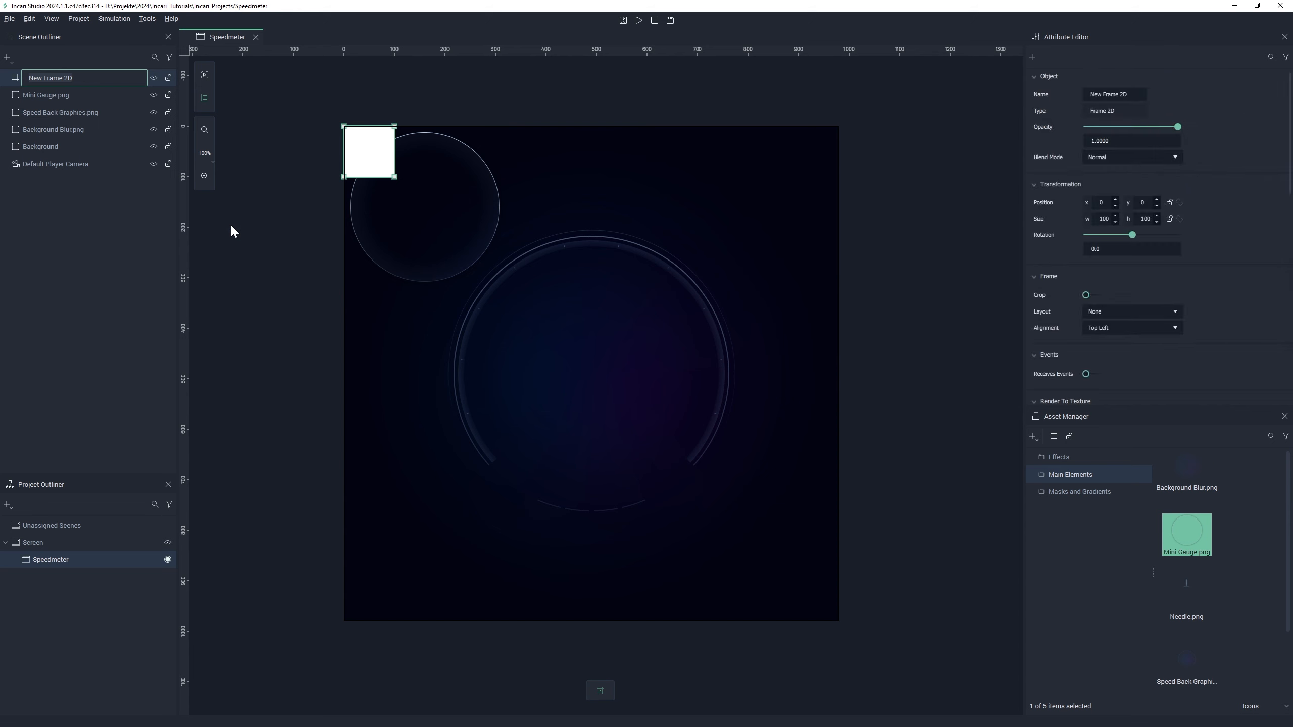
text(MiniGauge)
key(Return)
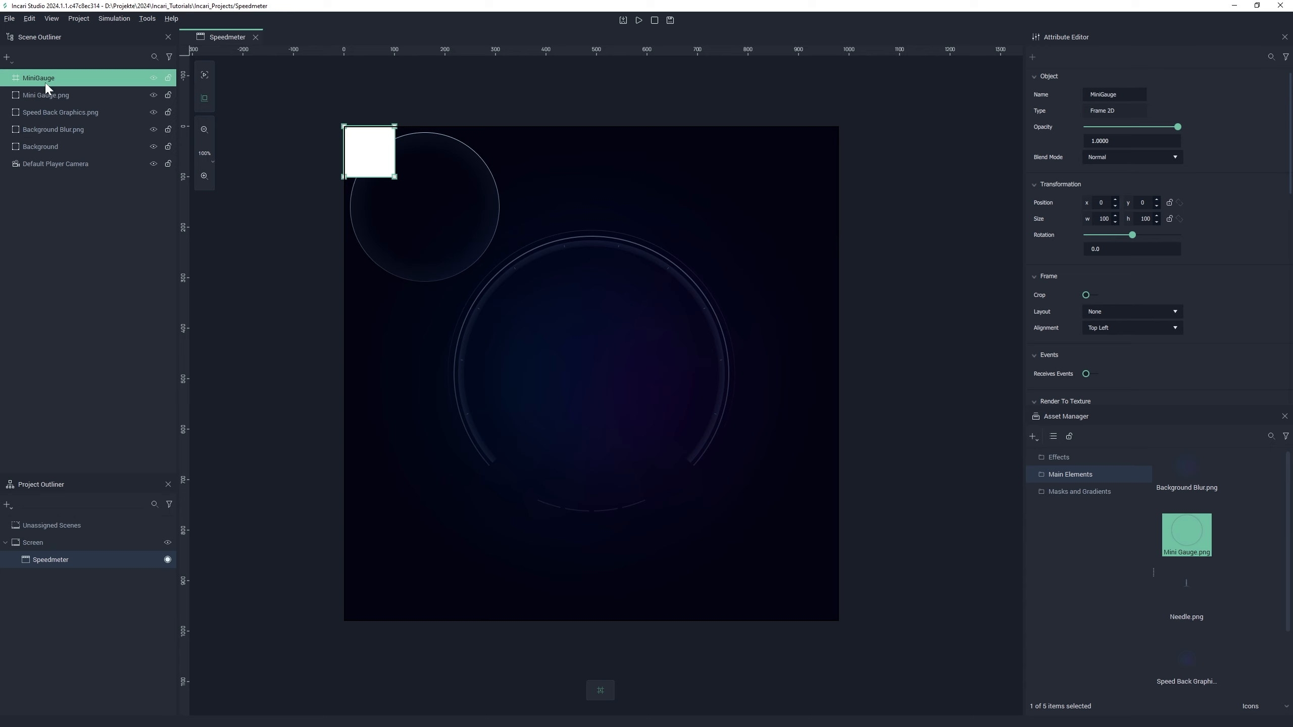
- Nest Mini Gauge.png inside the MiniGauge frame and remove the frame's solid white fill paint
drag(43, 92, 41, 76)
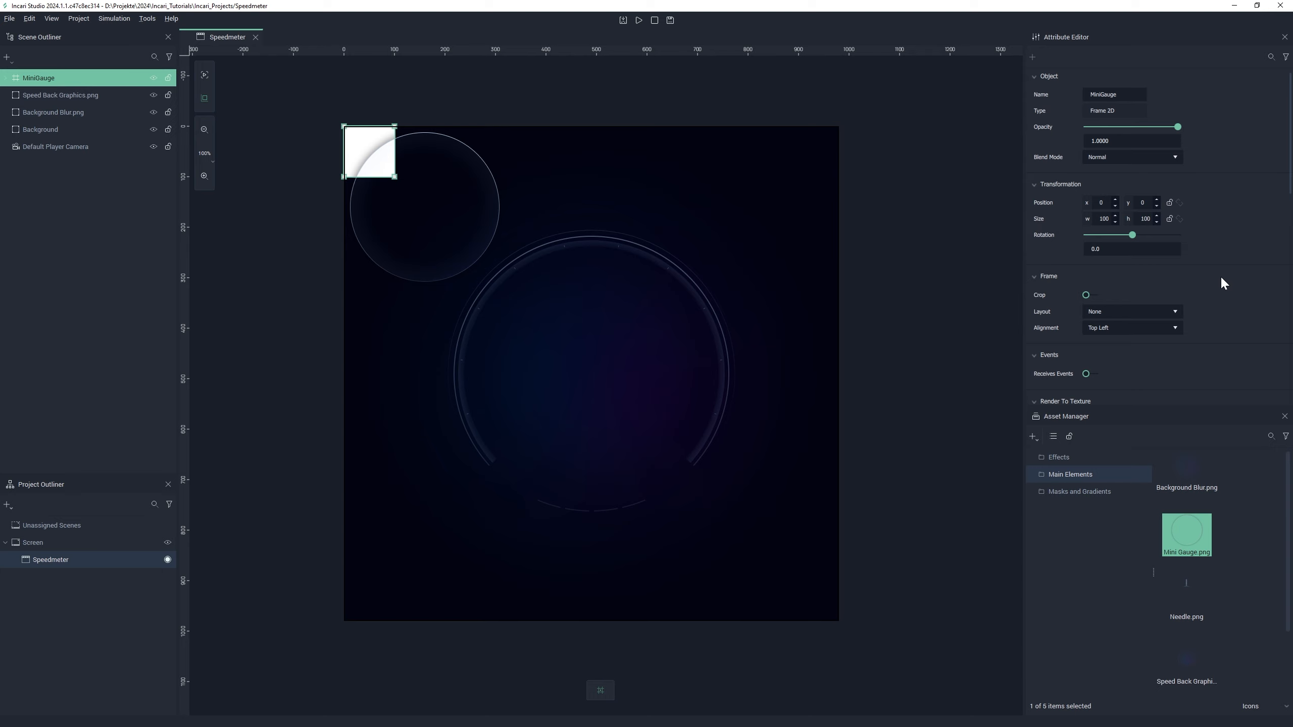
scroll(1224, 283, down, 5)
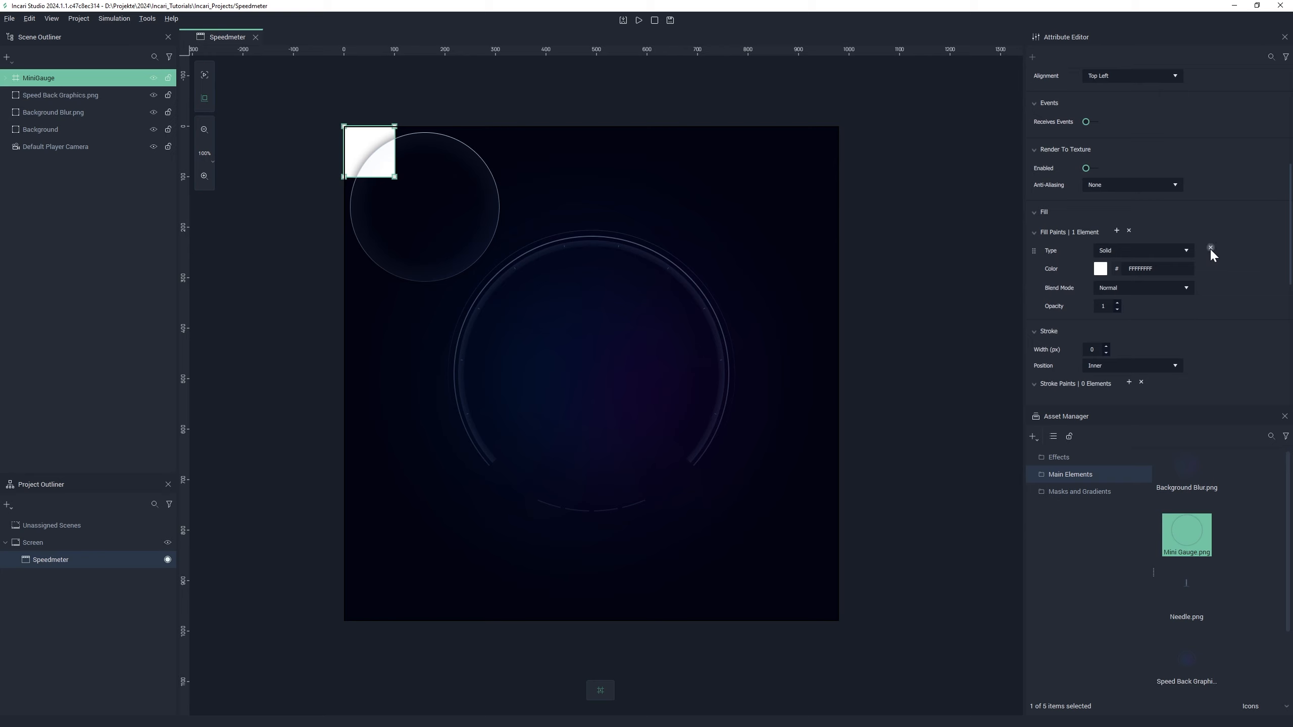
click(1211, 247)
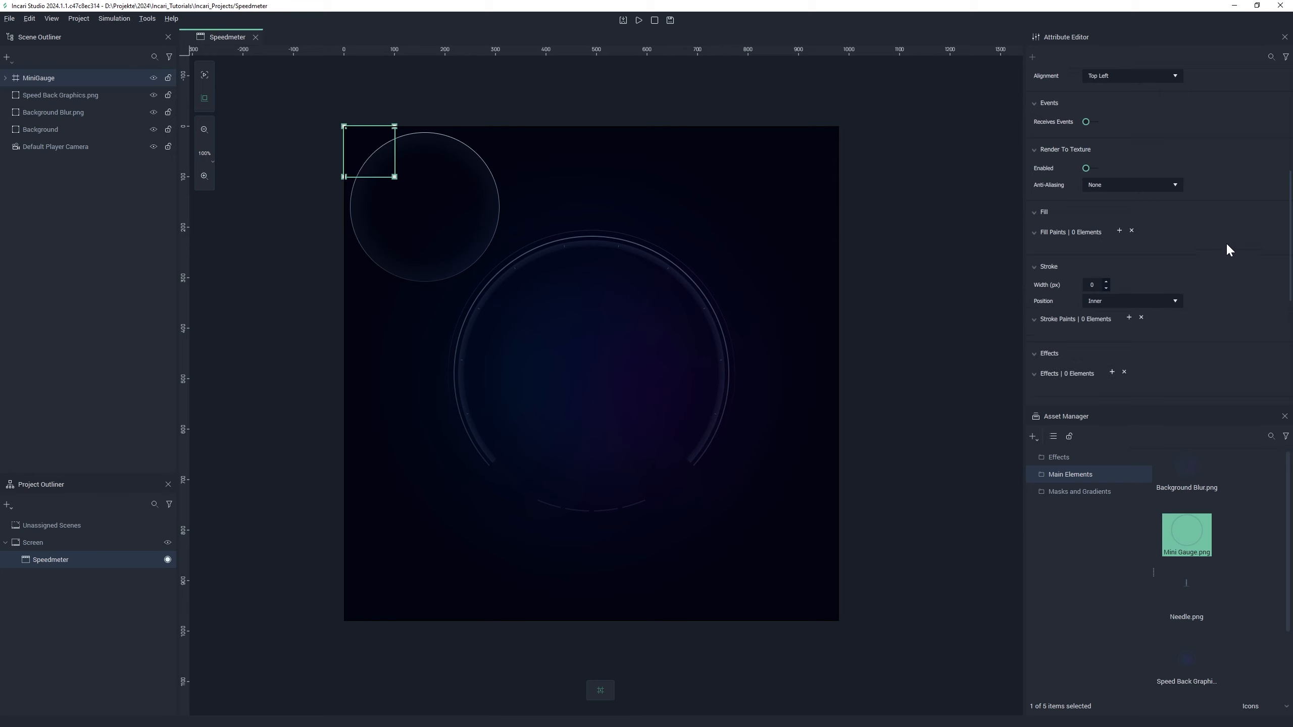
scroll(1227, 244, up, 4)
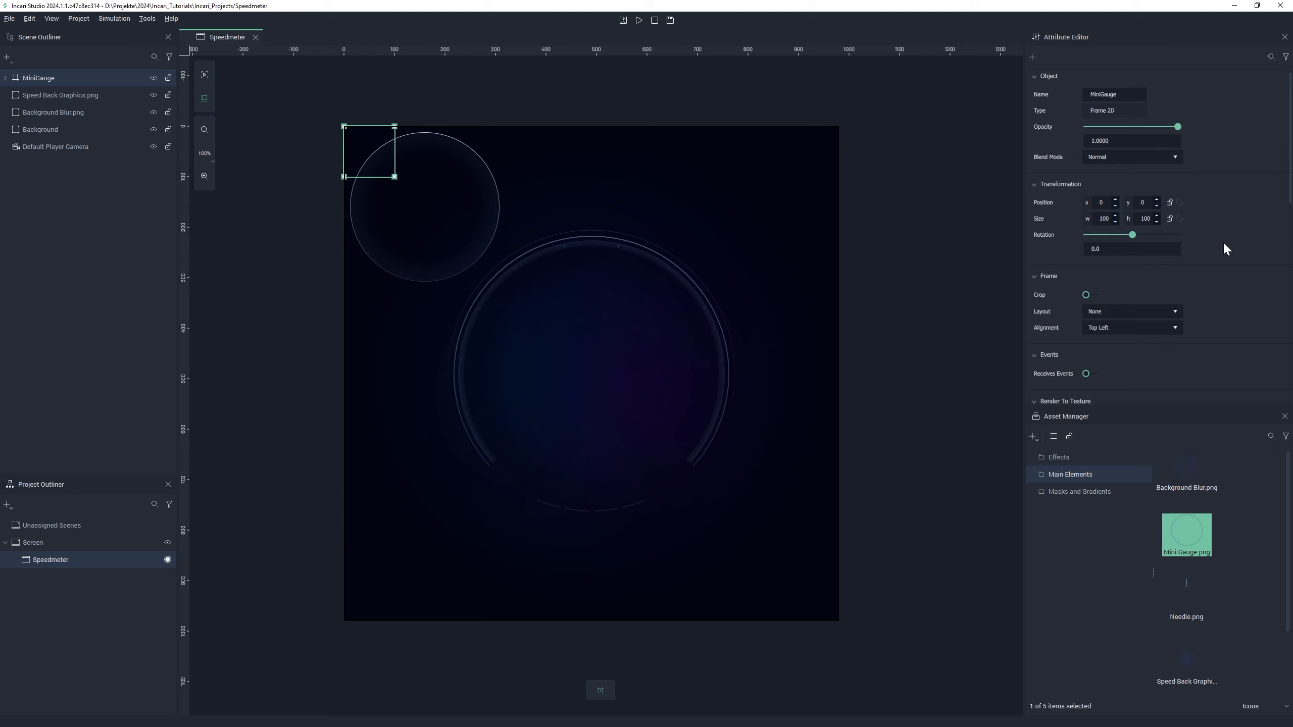
- Give the MiniGauge frame a Vertical layout with both horizontal and vertical resizing set to Fixed Distance
click(1175, 311)
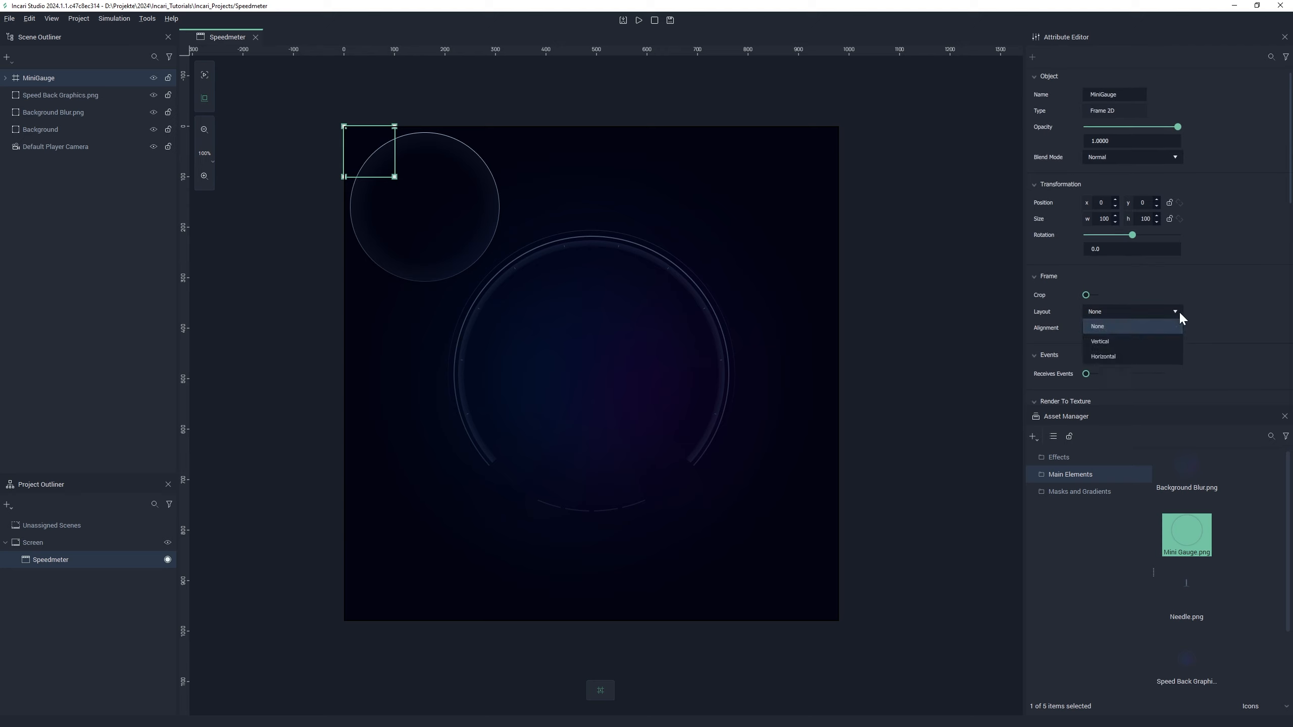
click(1156, 343)
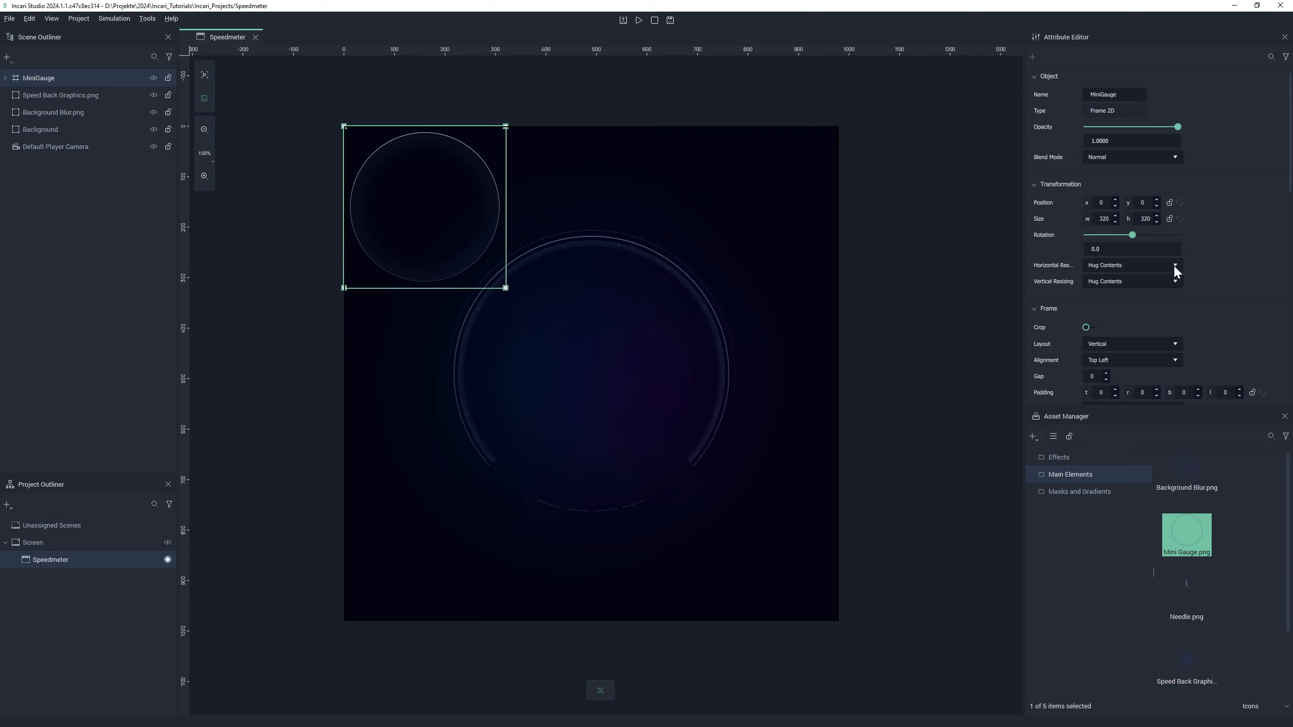
click(1130, 264)
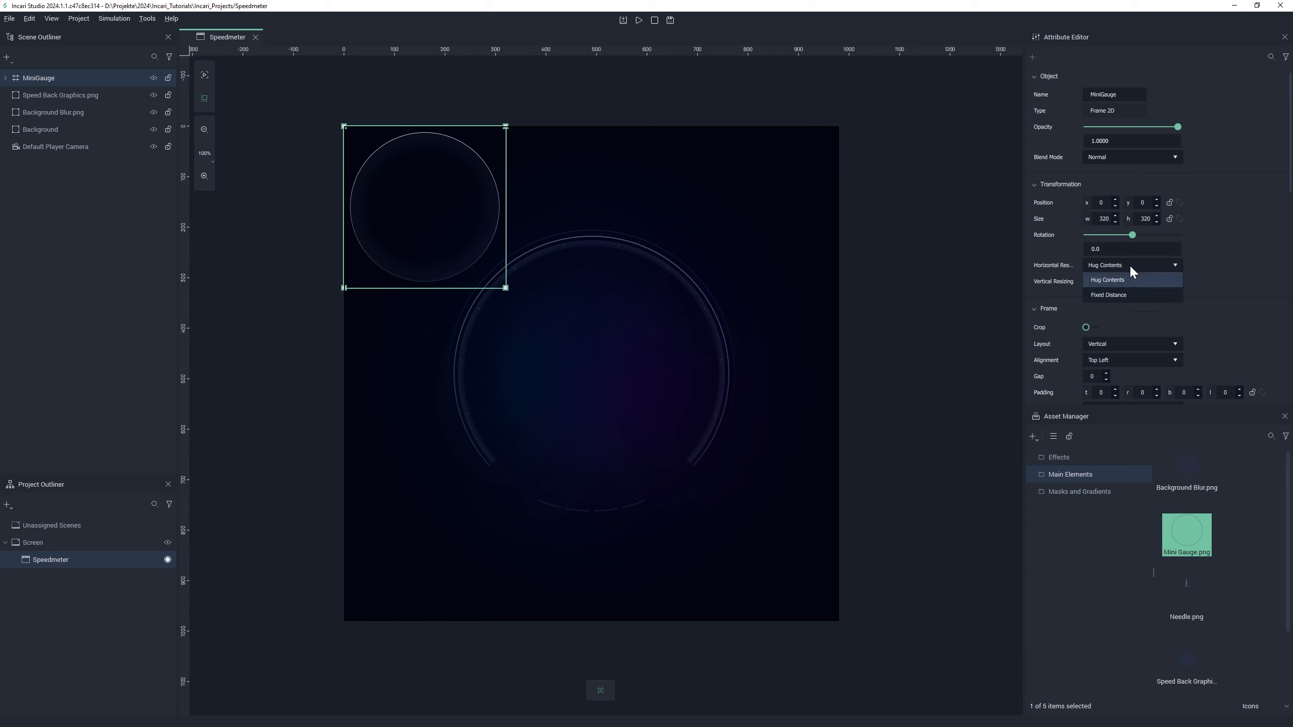
click(1127, 293)
click(1130, 280)
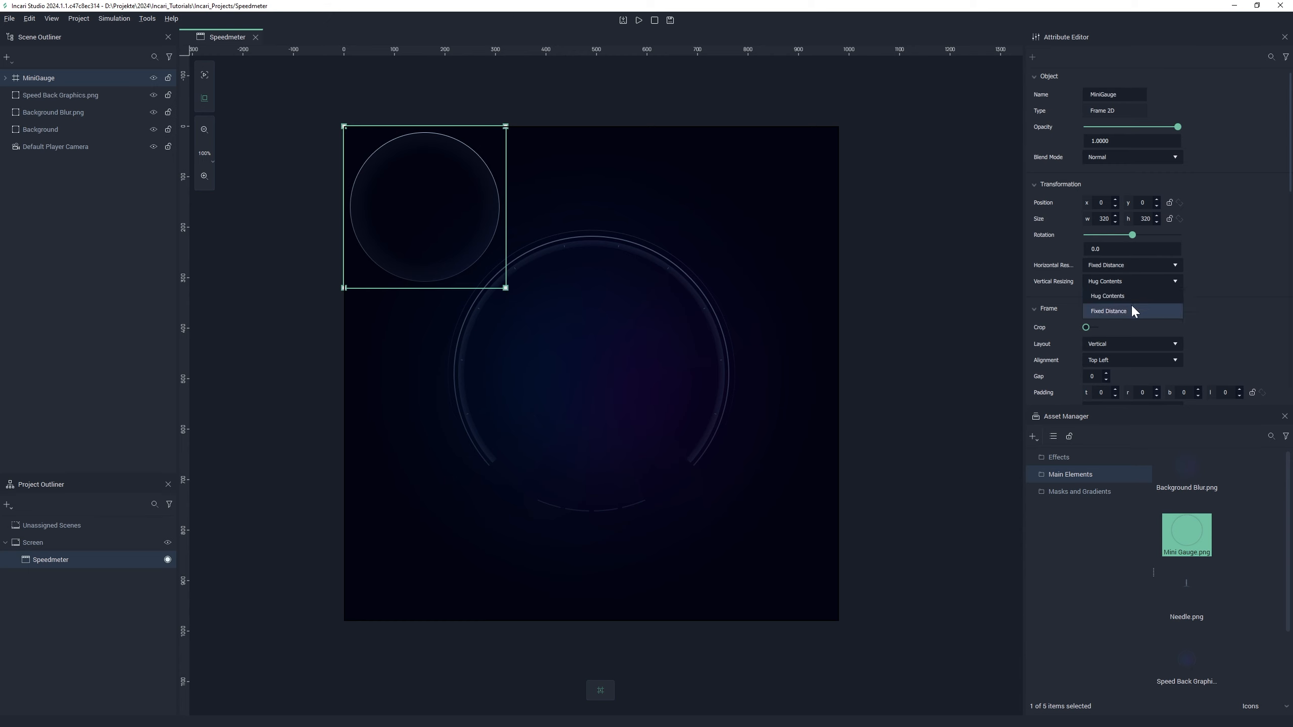
click(1130, 305)
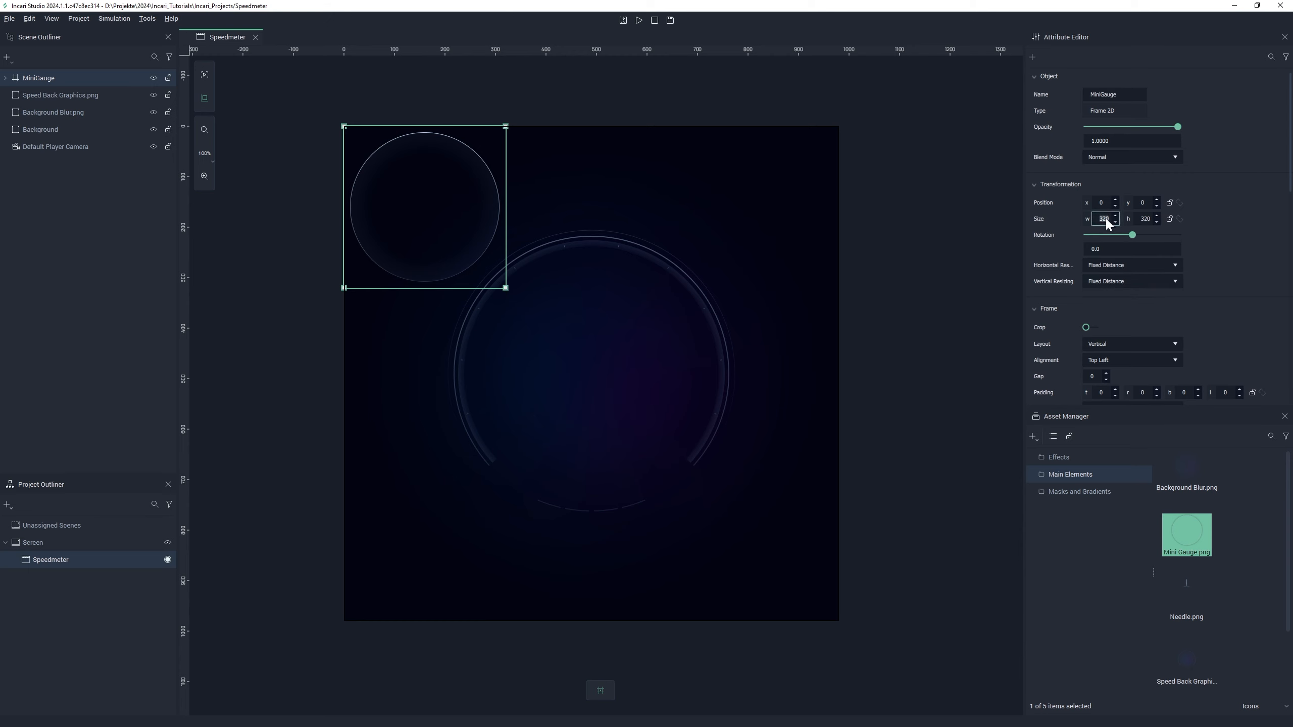
- Set the MiniGauge frame's size to 980 wide by 980 high
text(980)
key(Tab)
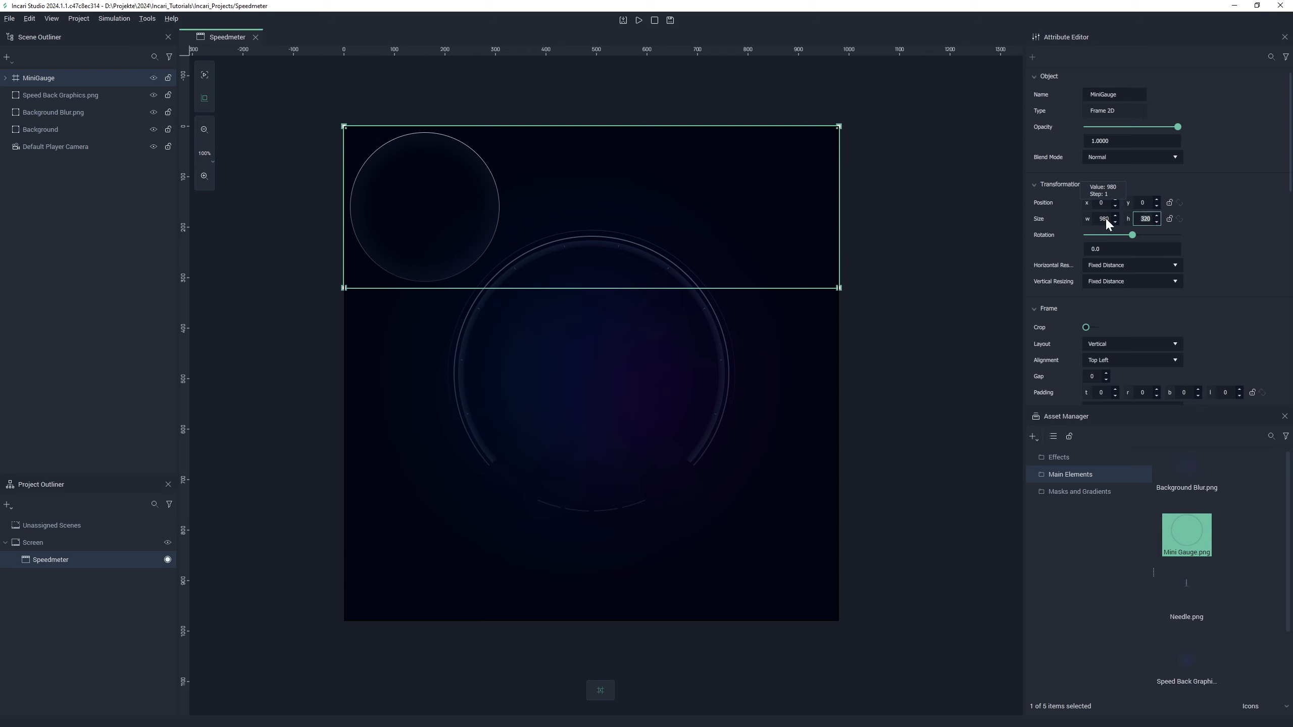
text(980)
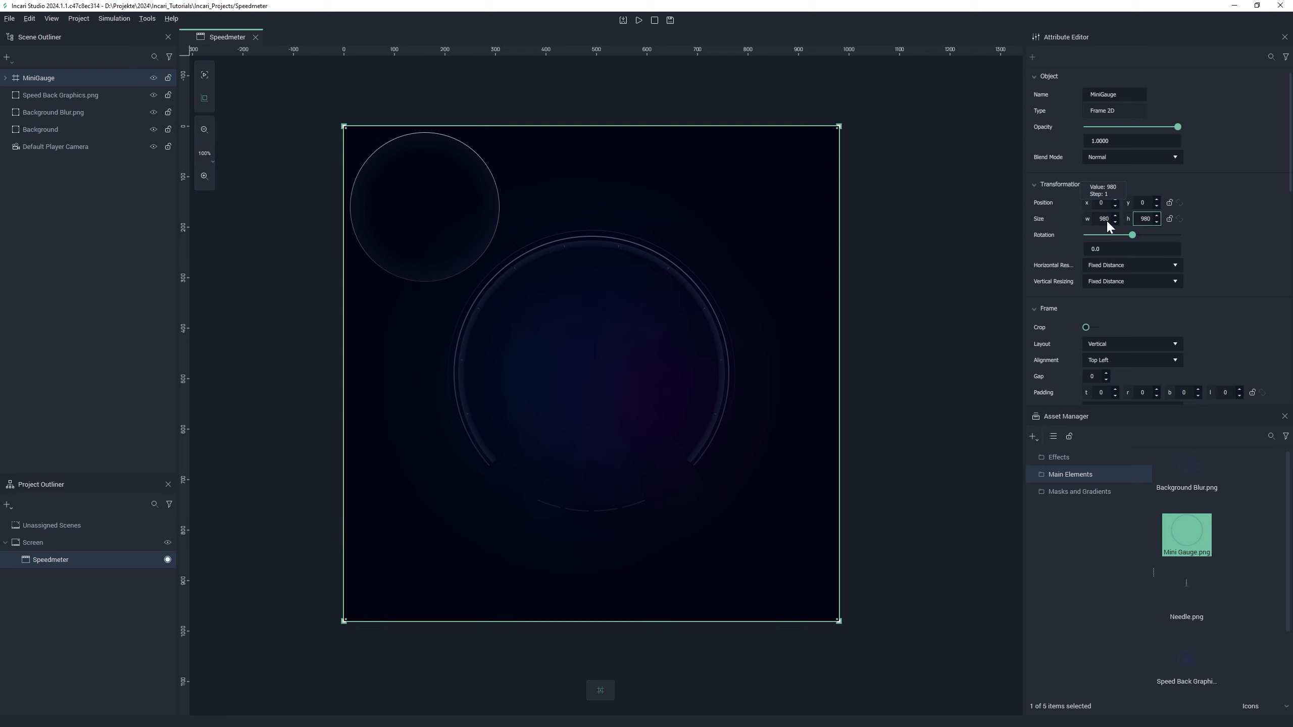
- Try the Top Right and Bottom Left alignments on the MiniGauge frame, and settle on Center Middle
click(1171, 360)
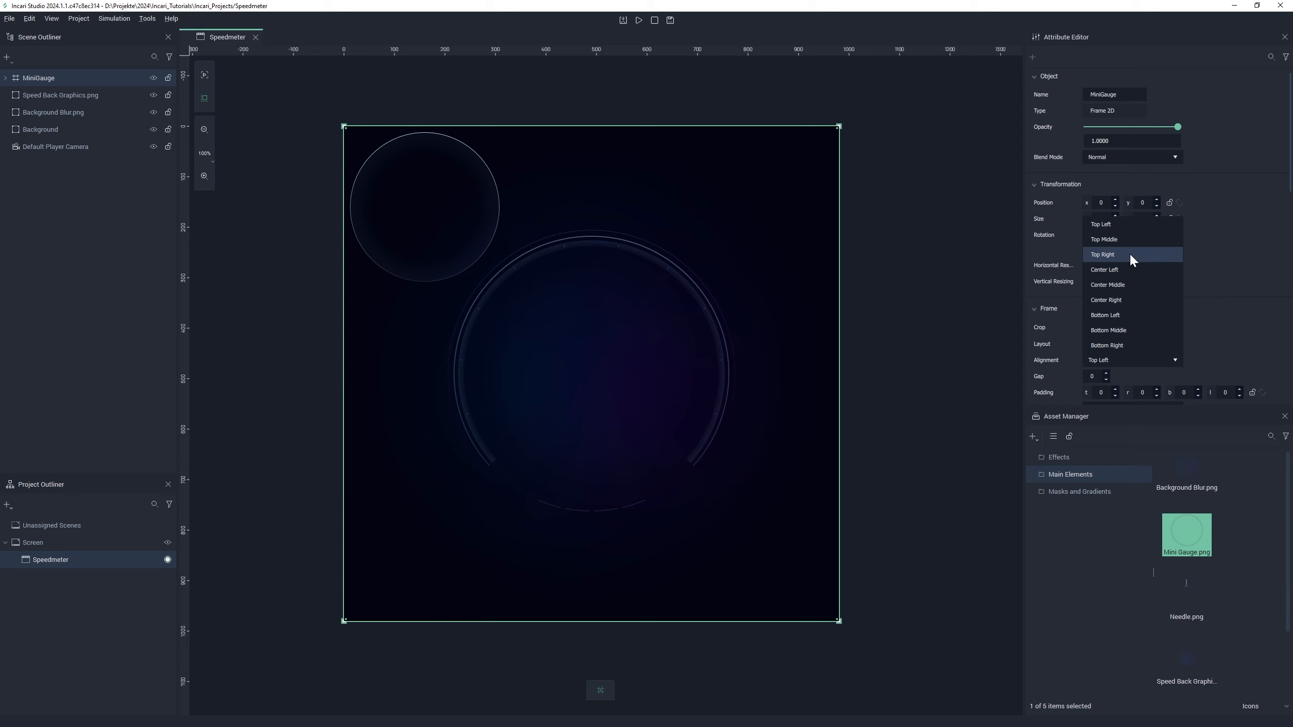
click(1130, 254)
click(1174, 362)
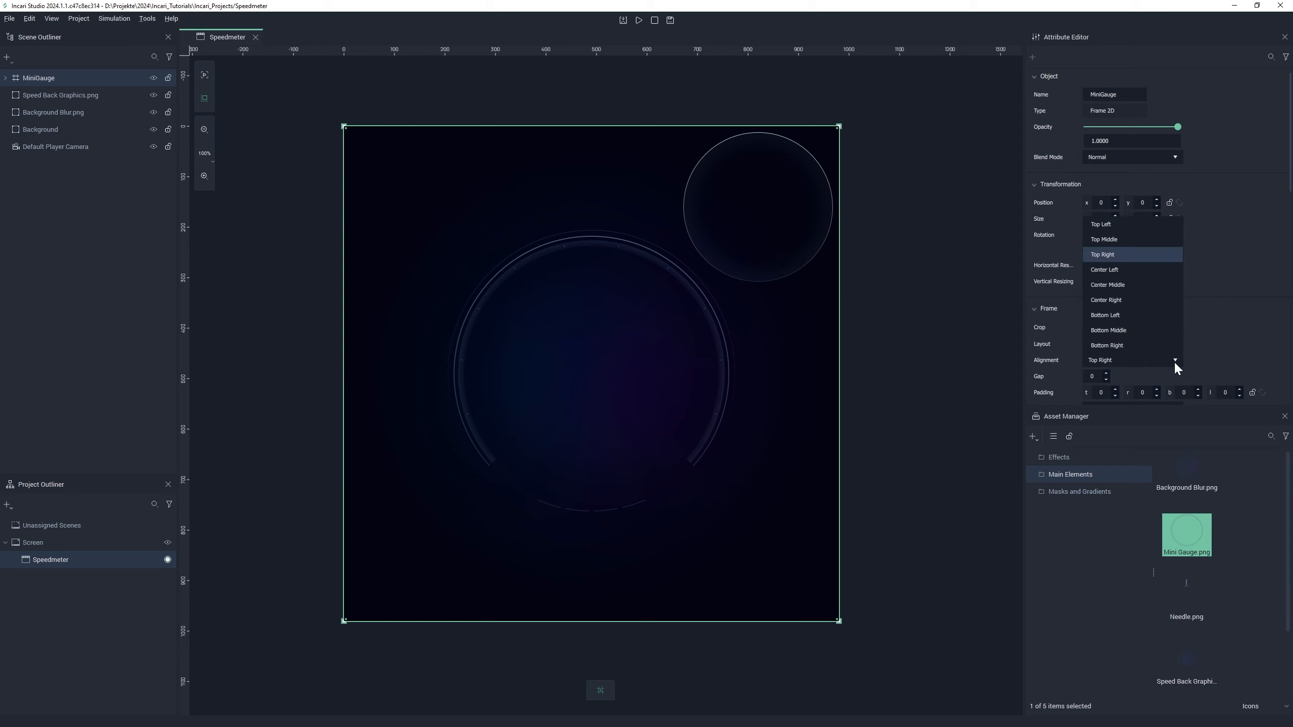
click(1128, 316)
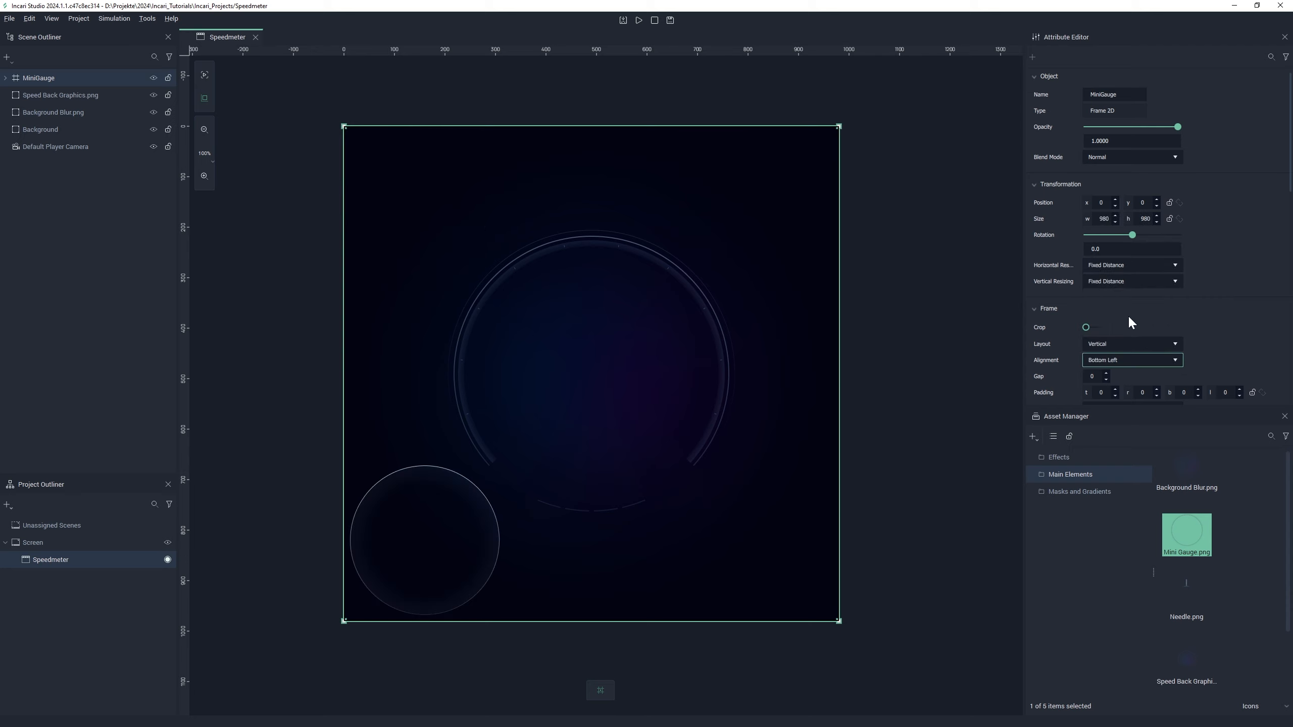
click(1166, 360)
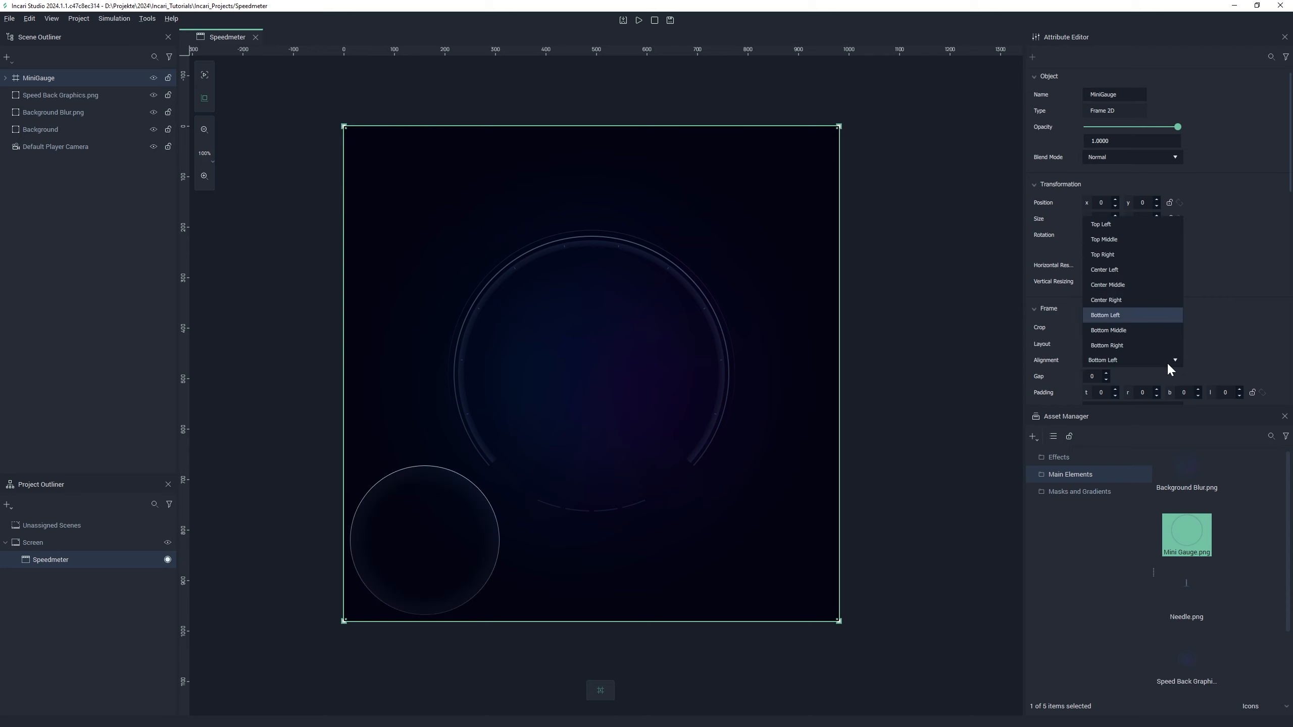
click(1135, 285)
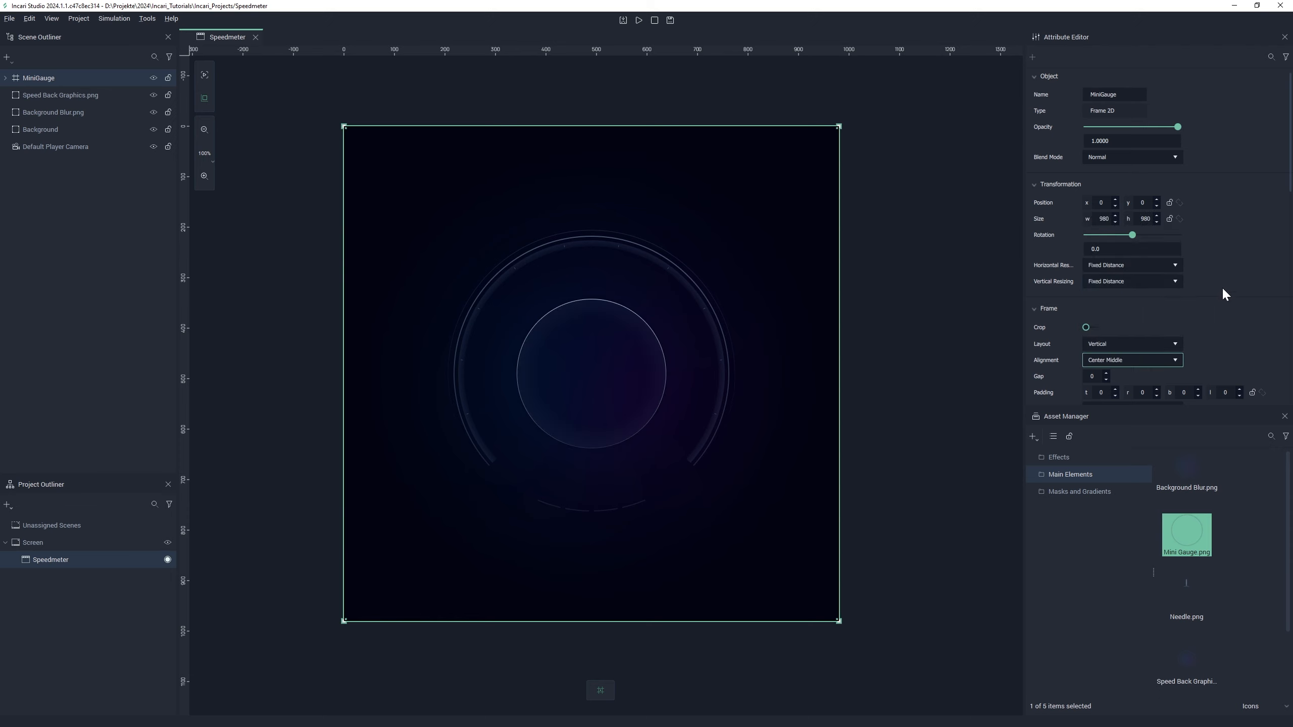
- Place Speed Scale.png from the Main Elements folder into the scene
scroll(1222, 288, down, 3)
click(1186, 600)
scroll(1186, 586, down, 2)
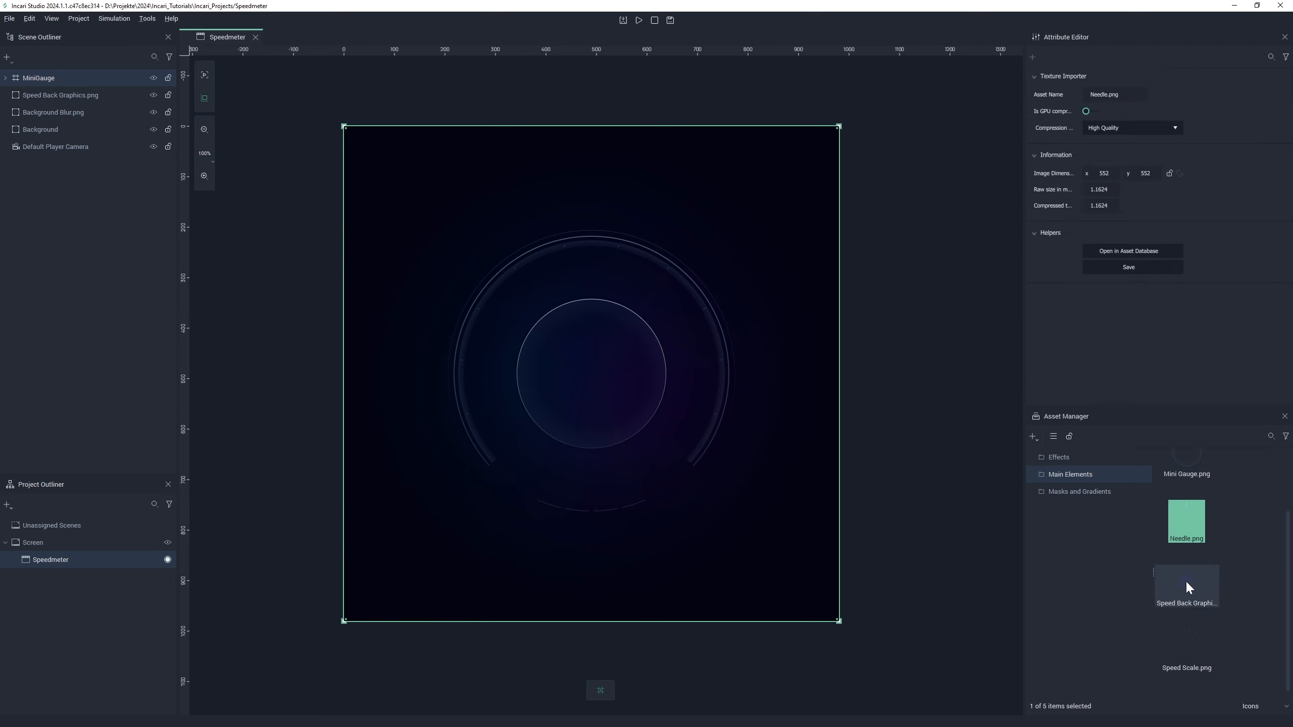
click(1202, 589)
click(1186, 657)
drag(1187, 657, 686, 394)
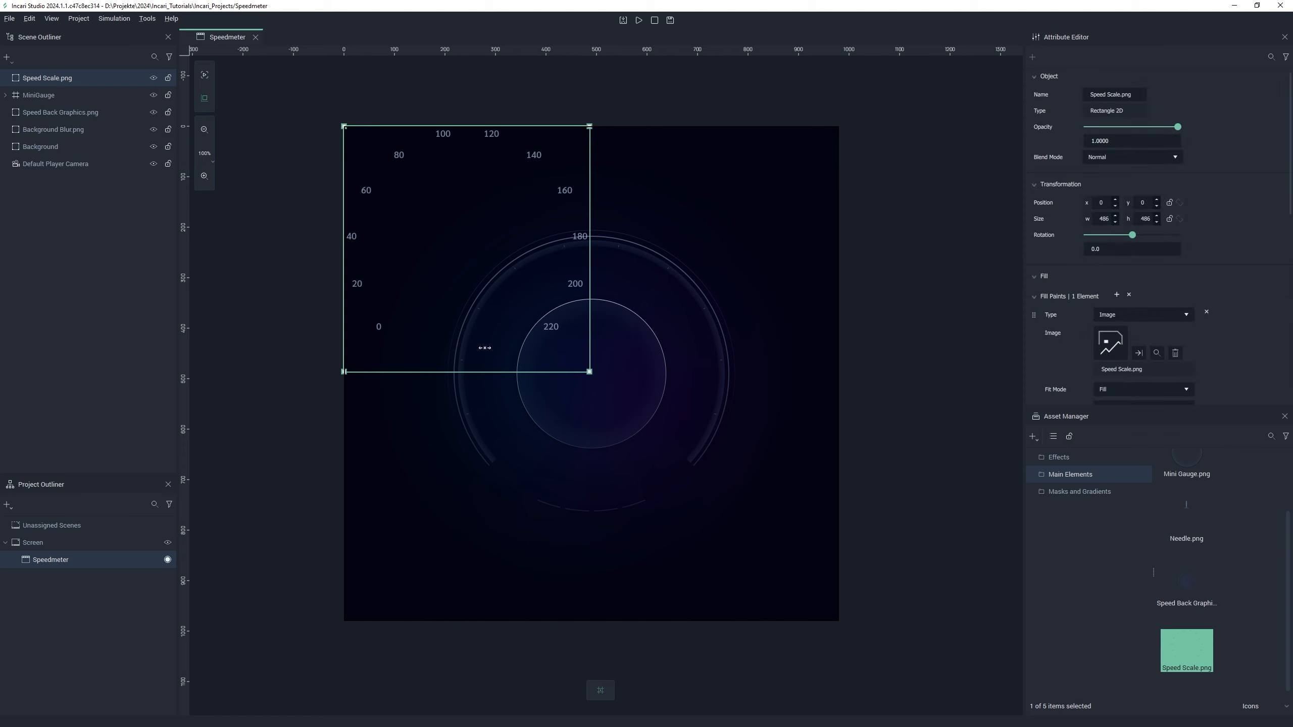
- Create another frame in the scene and name it SpeedScale
right_click(62, 209)
mouse_move(93, 214)
click(208, 243)
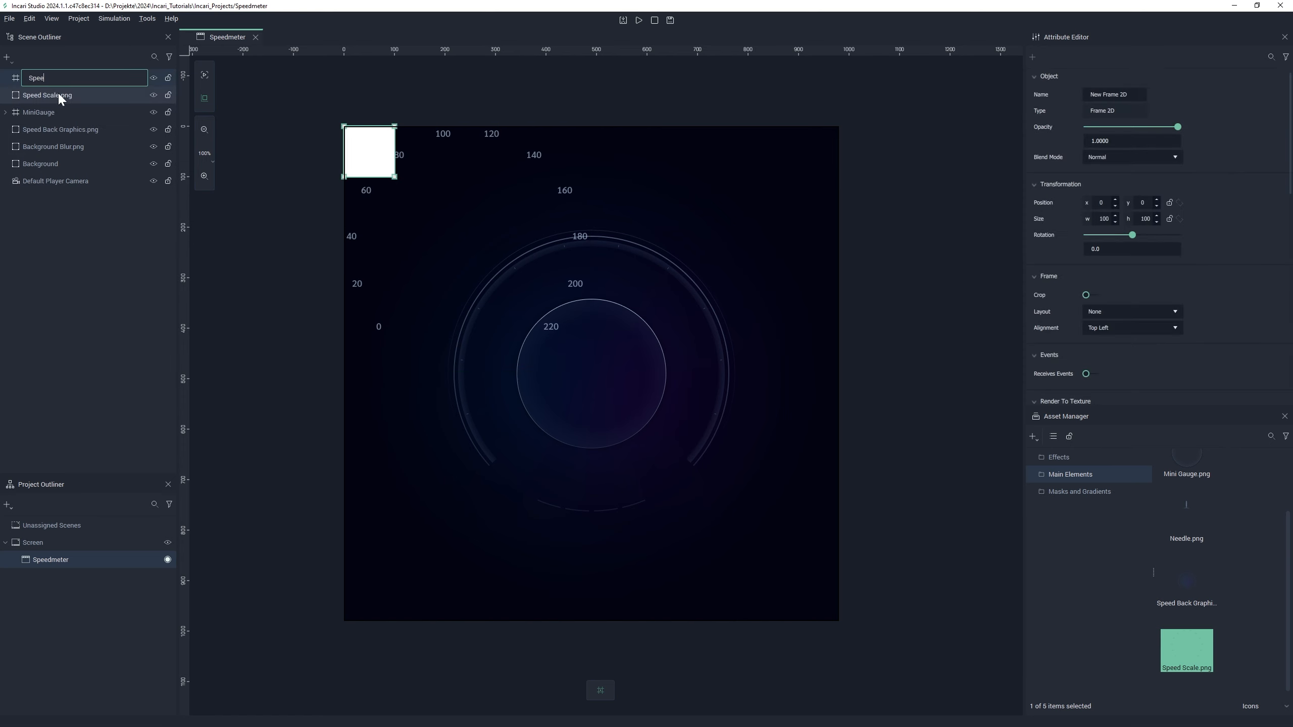
text(SpeedScale)
key(Return)
- Nest Speed Scale.png inside the SpeedScale frame and remove the frame's solid white fill paint
drag(59, 95, 46, 74)
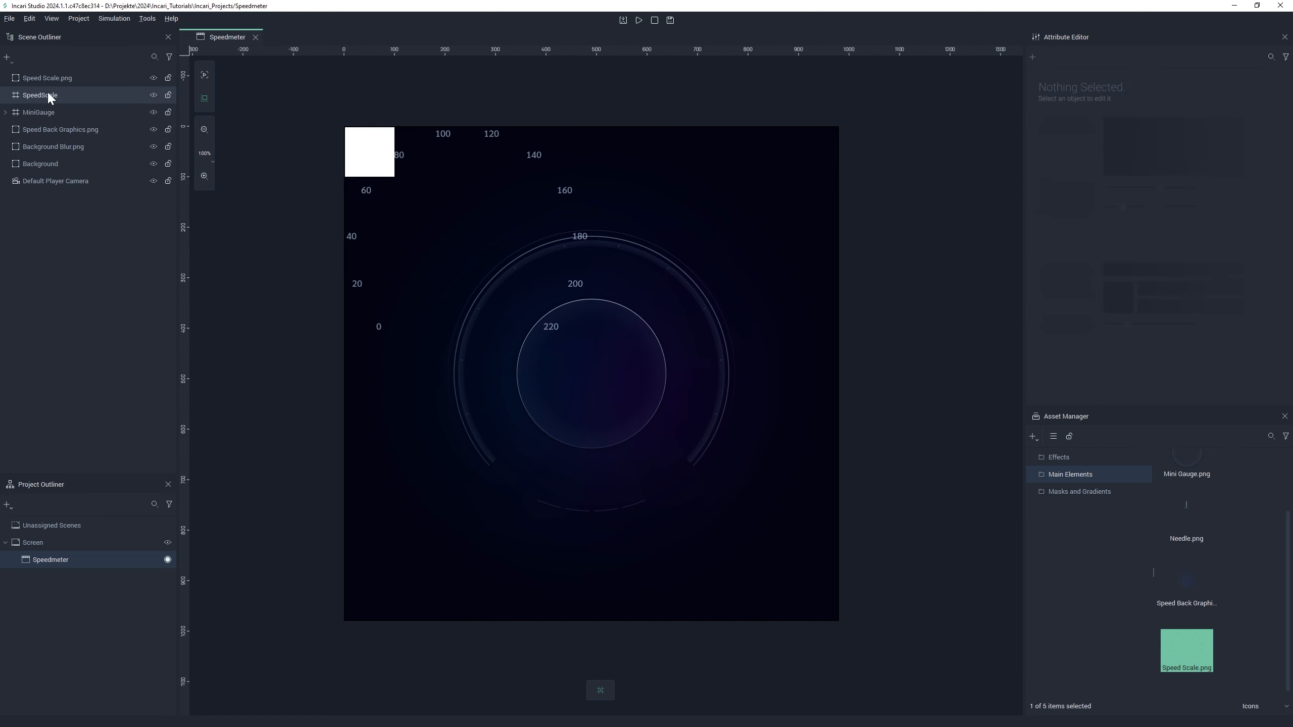
click(41, 77)
scroll(1207, 264, down, 10)
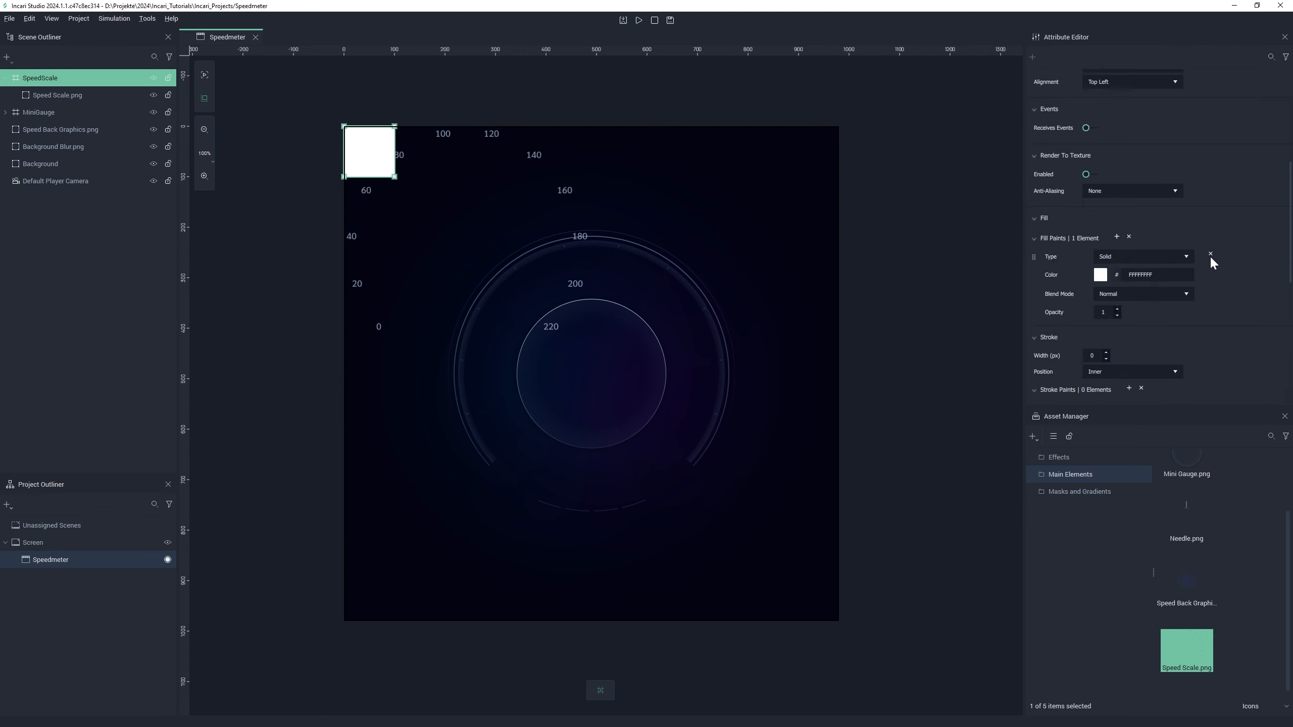
scroll(1215, 247, up, 4)
- Give the SpeedScale frame a Vertical layout and a Fixed Distance size of 980 wide by 980 high
click(1166, 311)
click(1150, 340)
click(1137, 266)
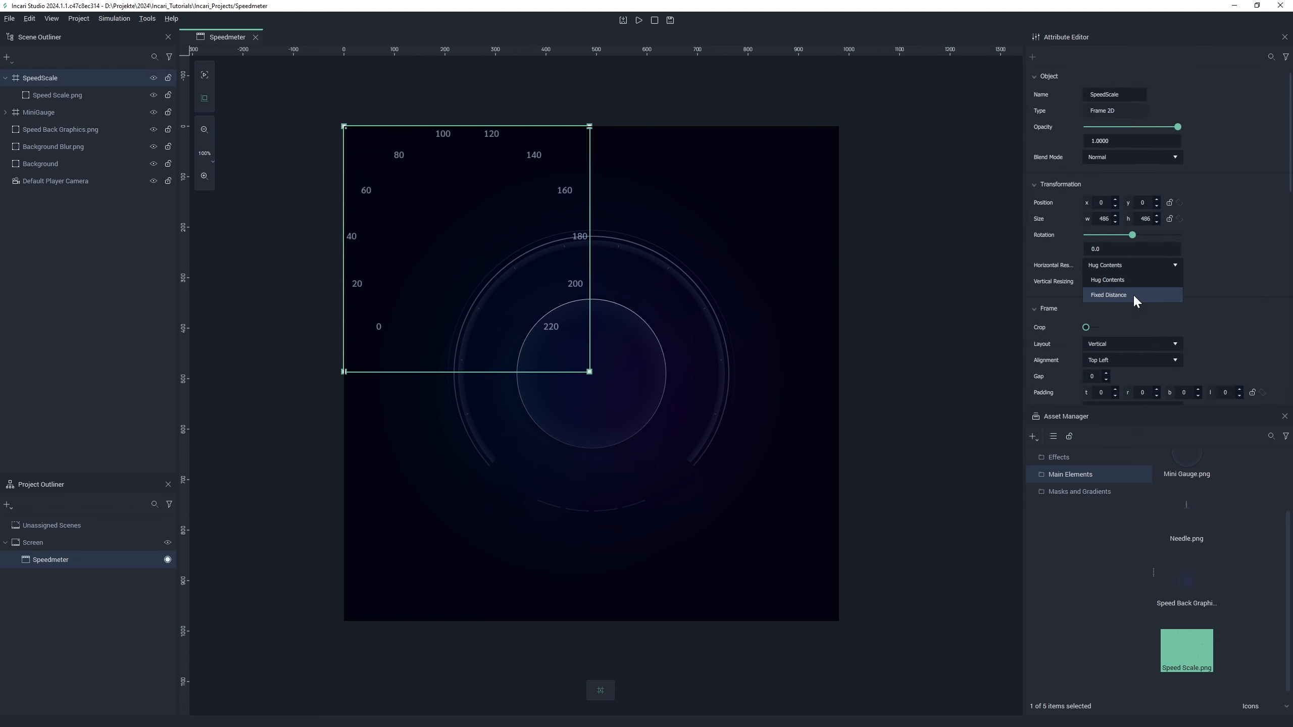
click(1133, 296)
click(1131, 281)
click(1129, 310)
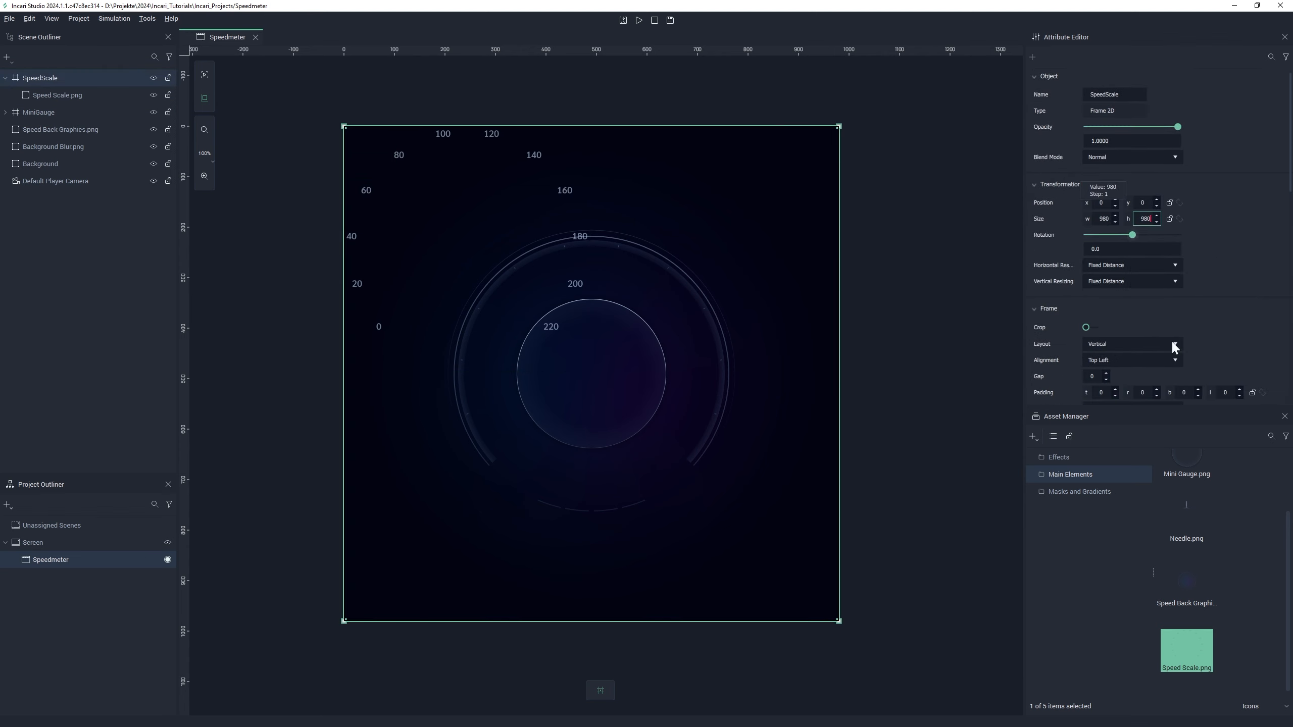
- Set the SpeedScale frame's alignment to Center Middle
click(1122, 360)
click(1120, 285)
- Place Needle.png from the Main Elements assets in the scene and create a new frame named Needle
click(1185, 522)
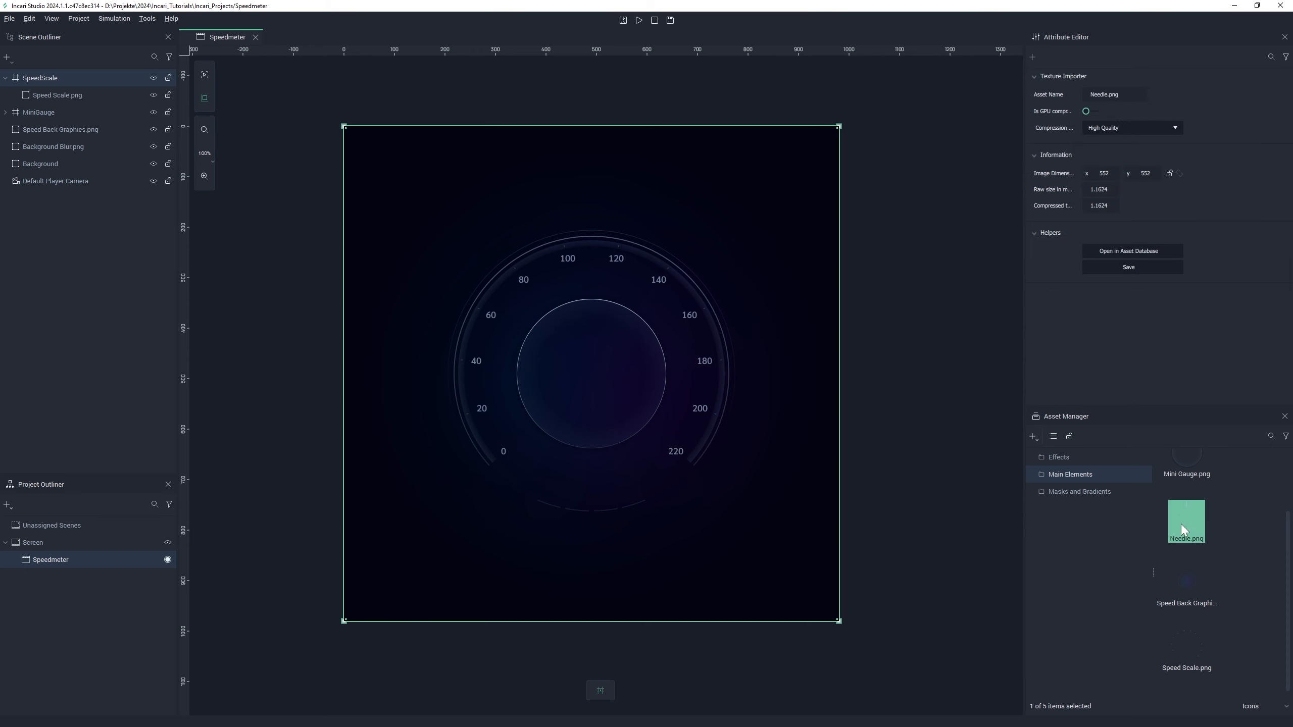
drag(1191, 535, 582, 311)
right_click(43, 252)
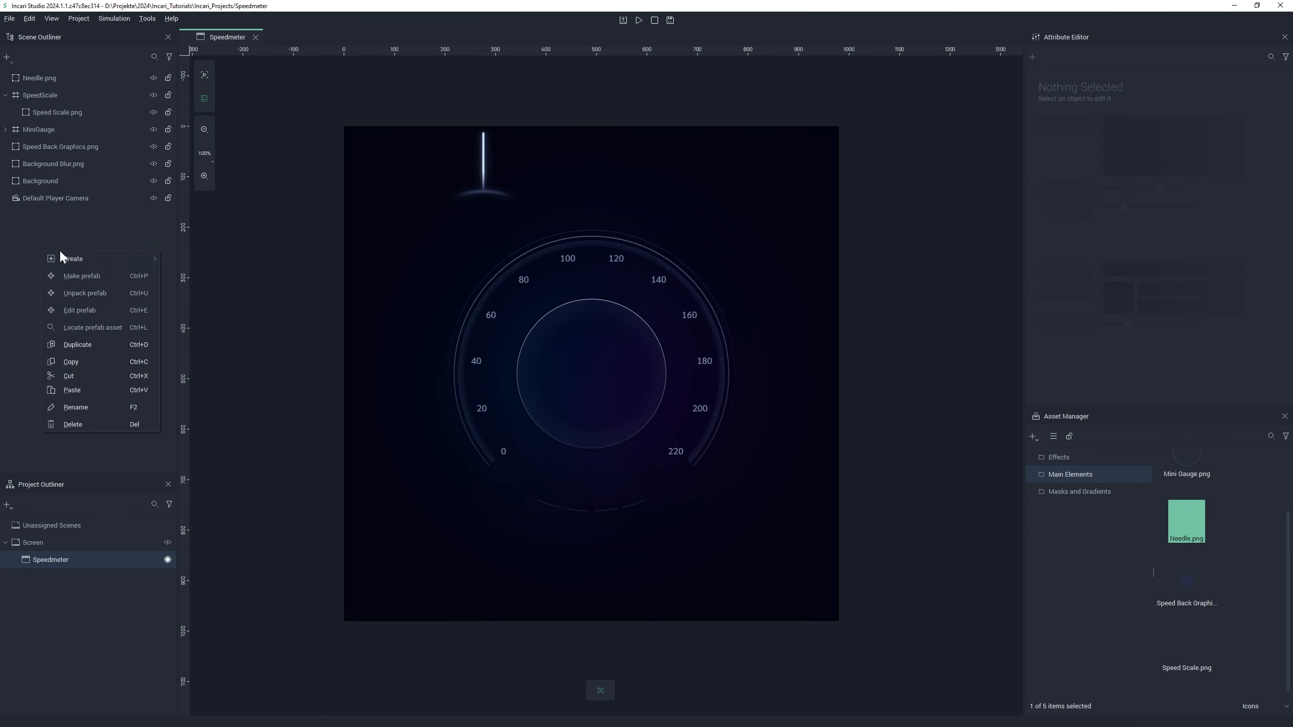
mouse_move(127, 258)
click(192, 286)
text(Needle)
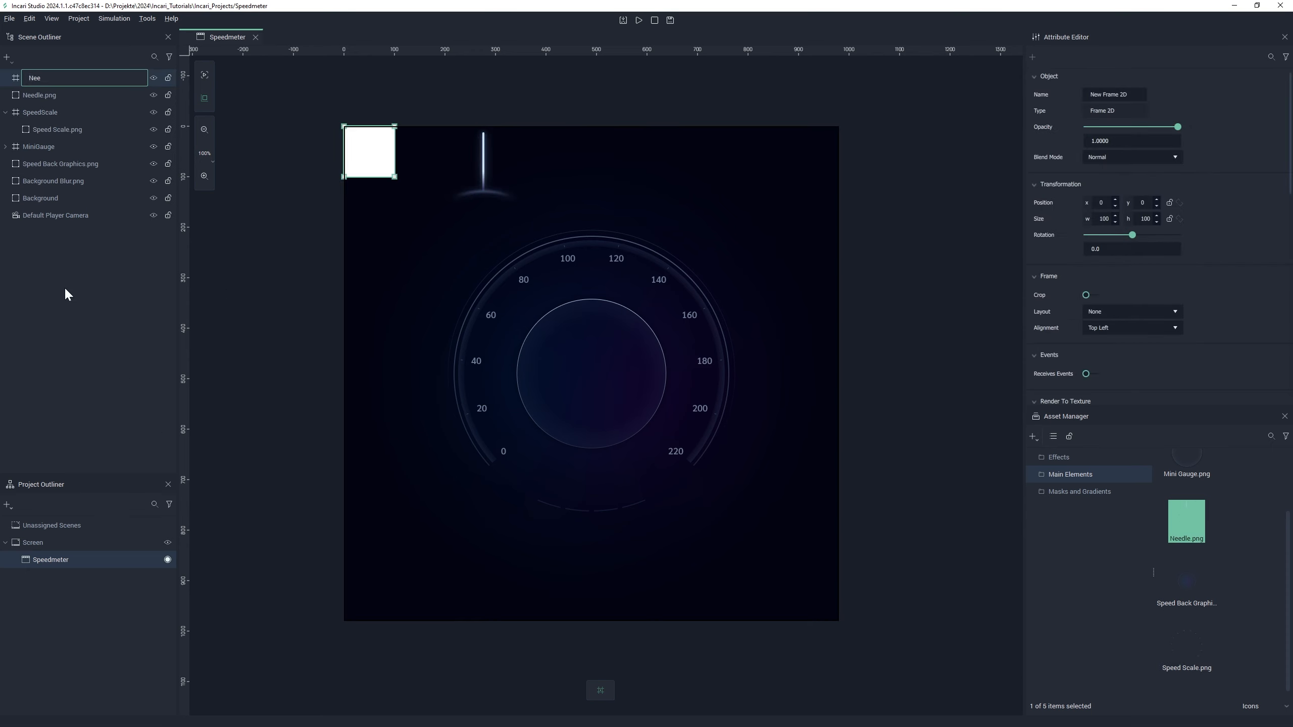
key(Return)
- Nest Needle.png inside the Needle frame and remove the frame's solid white fill paint
drag(46, 95, 35, 77)
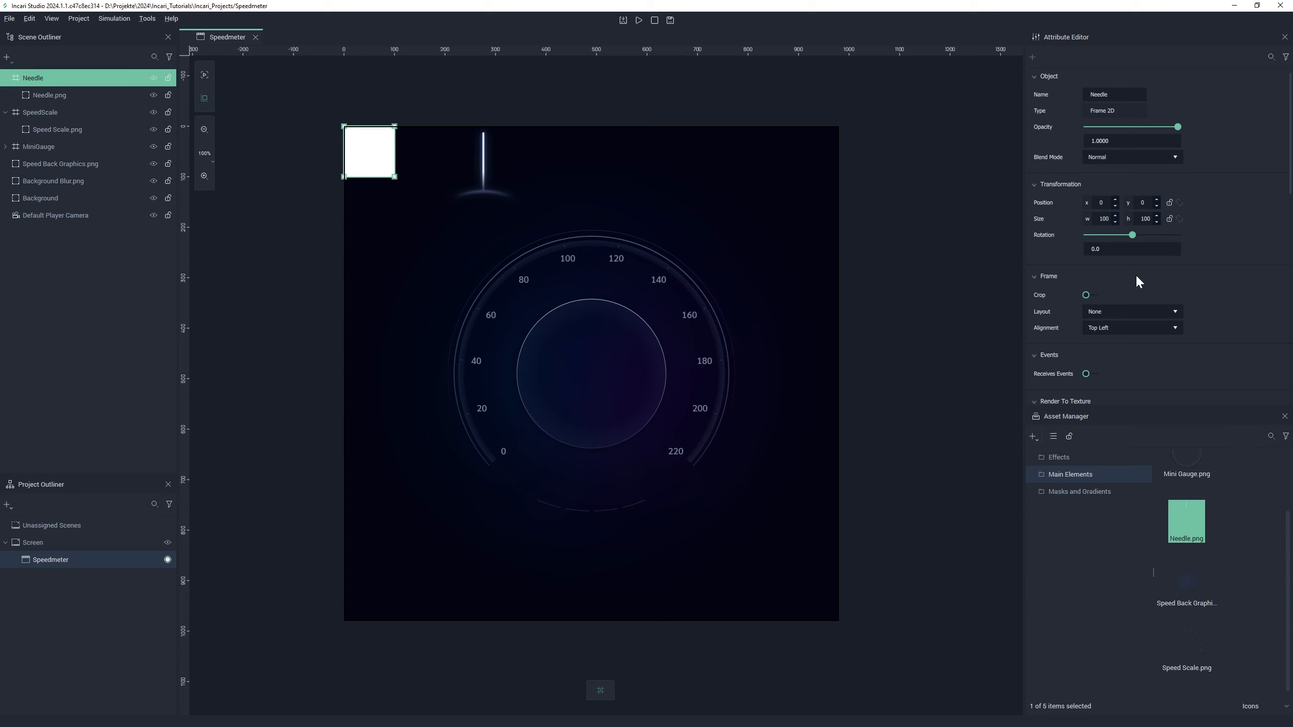
scroll(1171, 254, down, 5)
click(1211, 206)
- Give the Needle frame a Vertical layout with Fixed Distance resizing in both directions and a size of 980 by 980
scroll(1226, 232, up, 5)
click(1165, 312)
click(1161, 340)
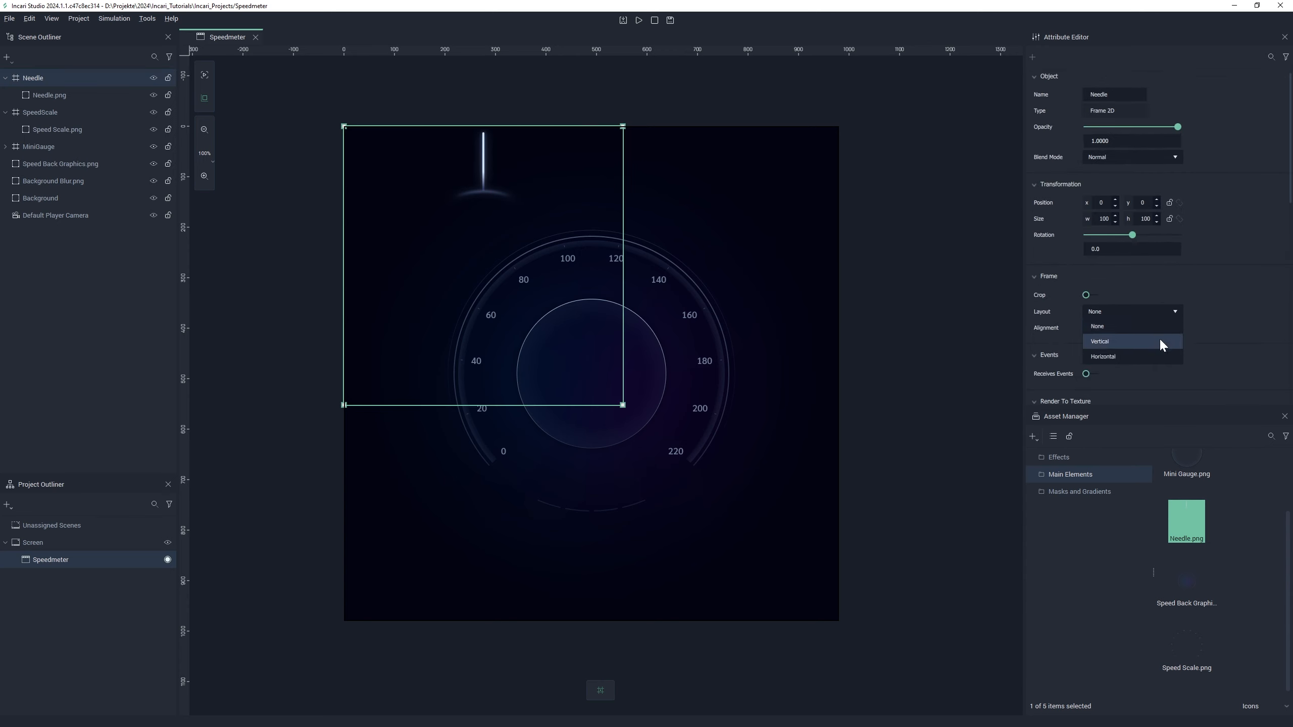
click(1158, 267)
click(1159, 280)
click(1160, 280)
click(1155, 297)
double_click(1100, 220)
text(980)
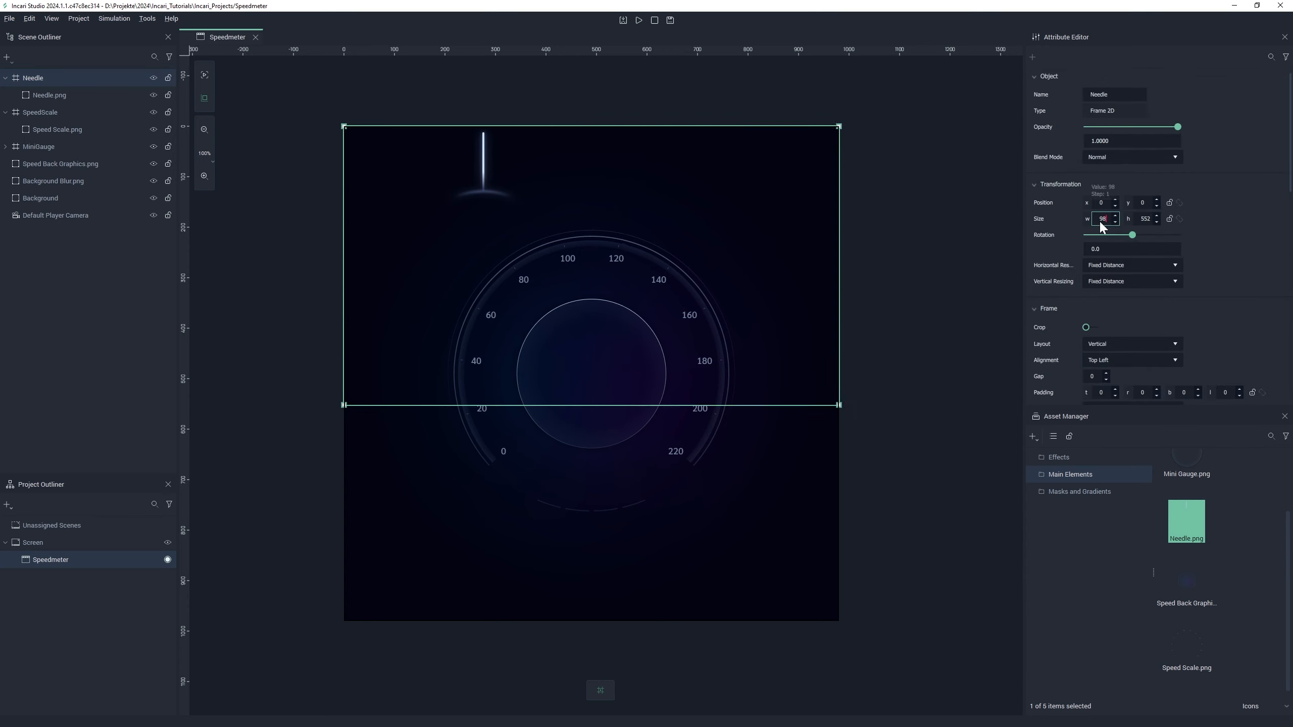
key(Tab)
text(980)
- Set the Needle frame's alignment to Center Middle
scroll(1249, 294, down, 1)
click(1170, 324)
click(1122, 249)
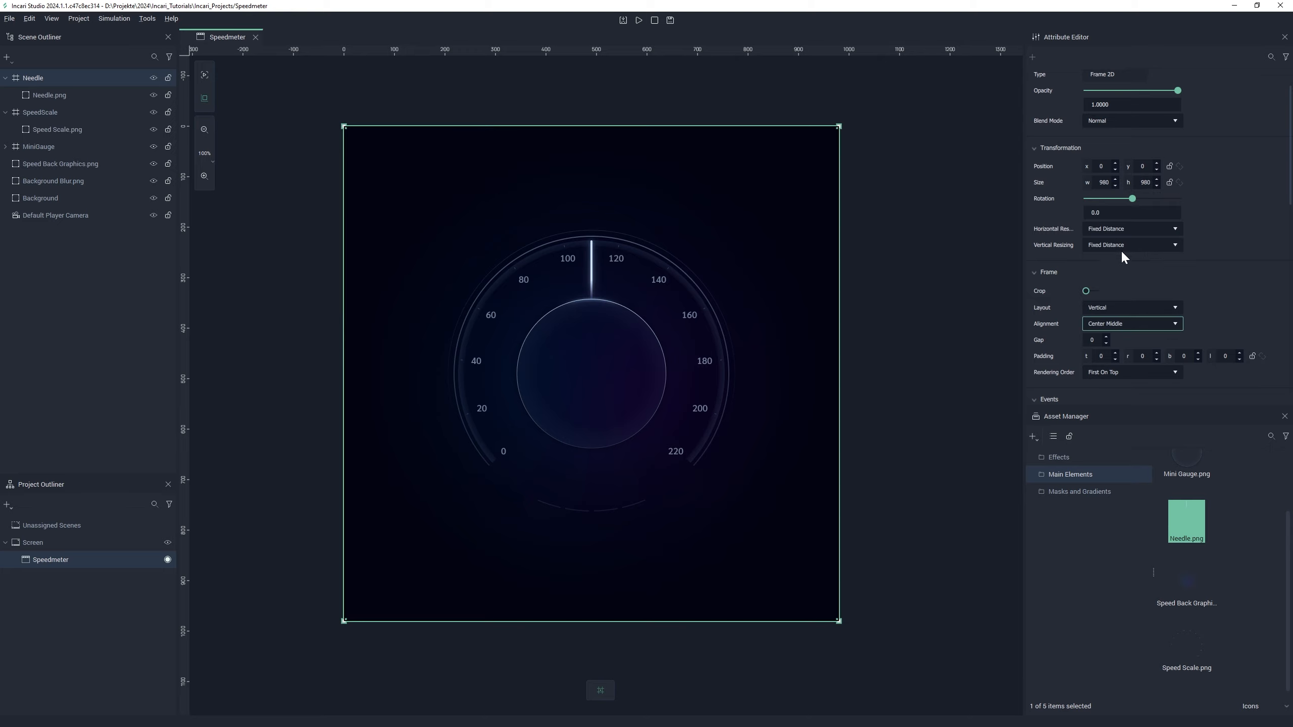
- Test the needle's pivot by rotating the Needle frame slightly, and reset its rotation to 0
scroll(1197, 163, up, 1)
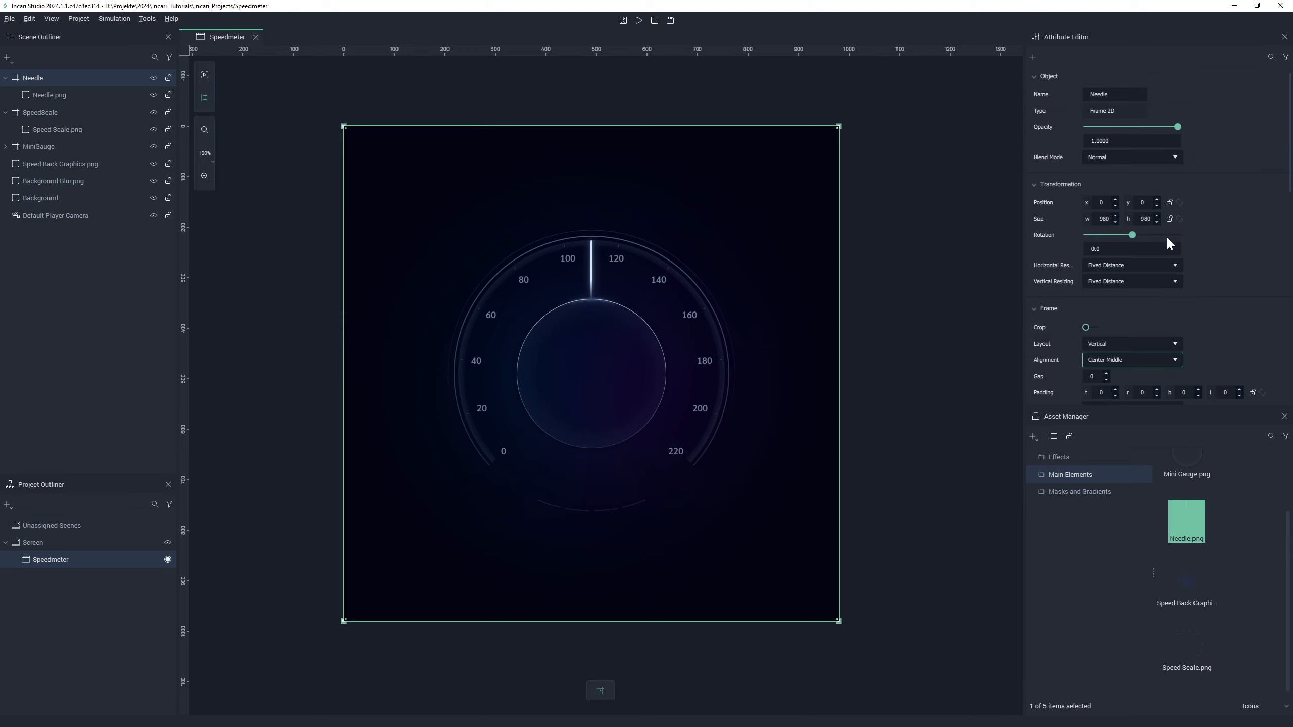
mouse_move(1133, 235)
mouse_down()
mouse_move(1105, 234)
mouse_move(1135, 236)
mouse_up()
click(1092, 249)
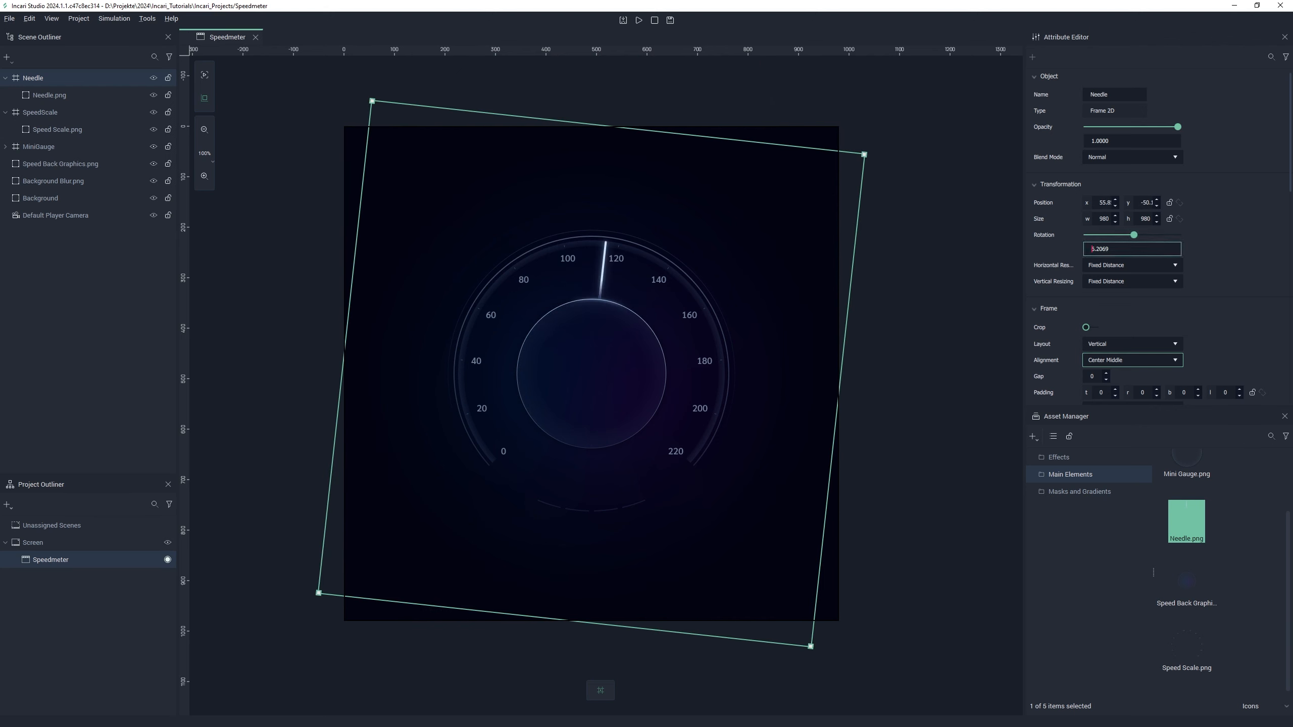
text(0)
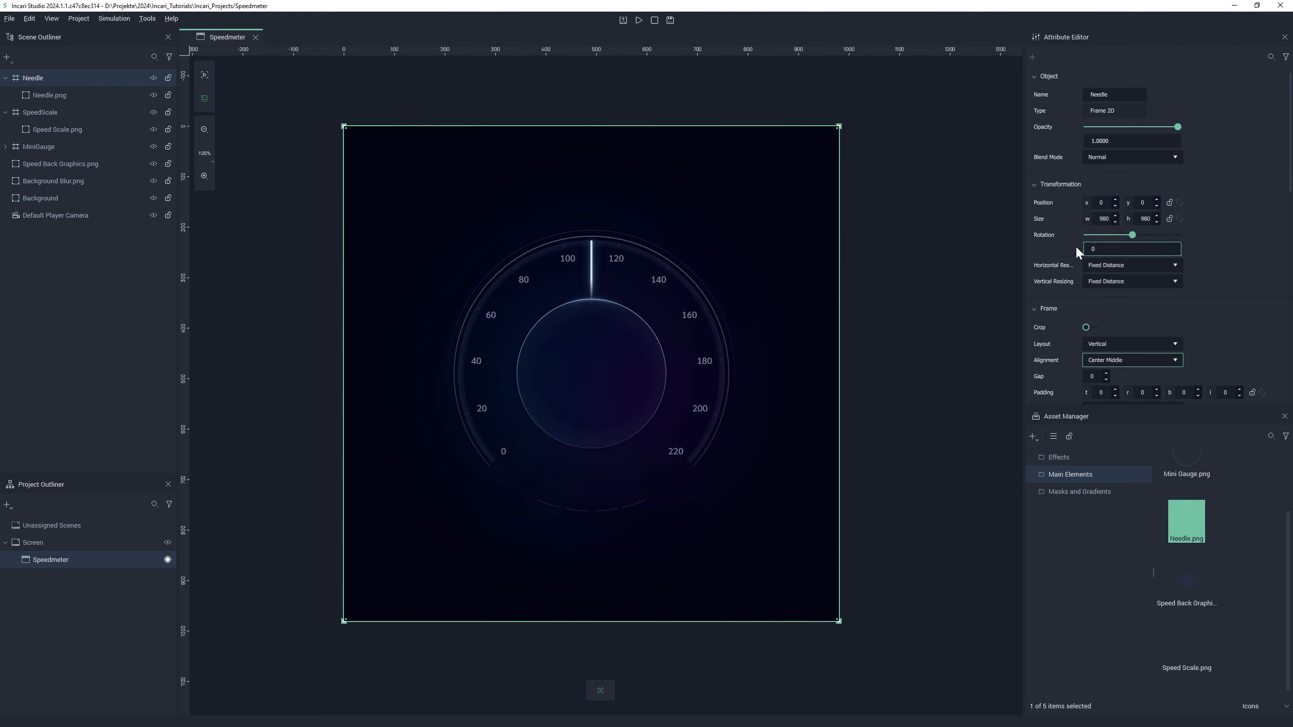
- Group the Needle, SpeedScale and MiniGauge frames with Speed Back Graphics.png and Background Blur.png, and name the group UI Elements
click(5, 113)
click(5, 78)
click(89, 210)
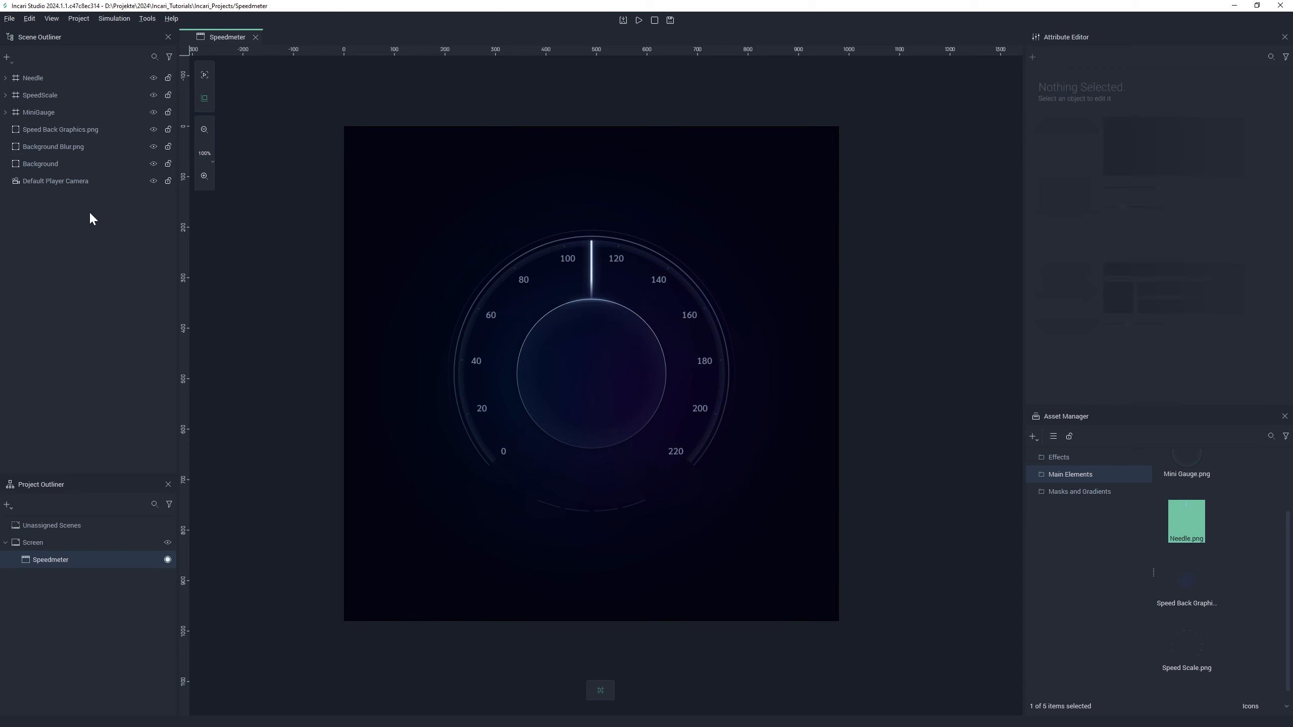
click(44, 83)
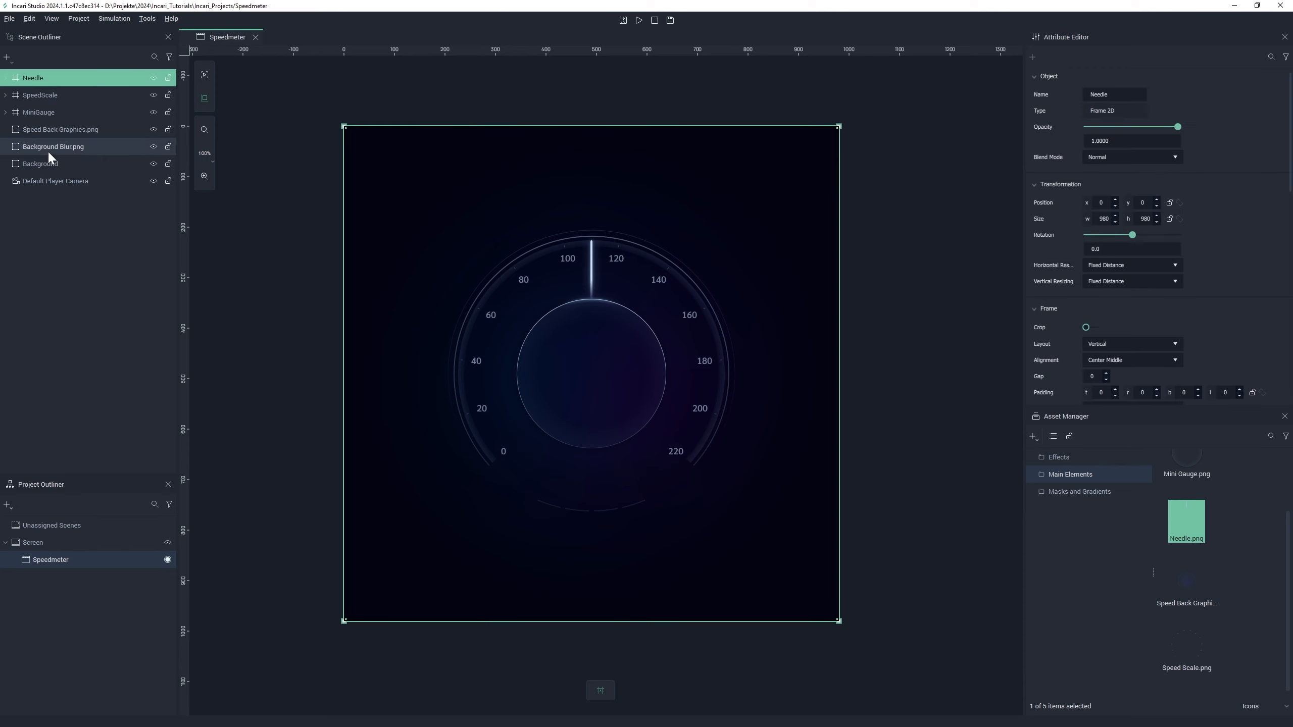
shift+click(50, 151)
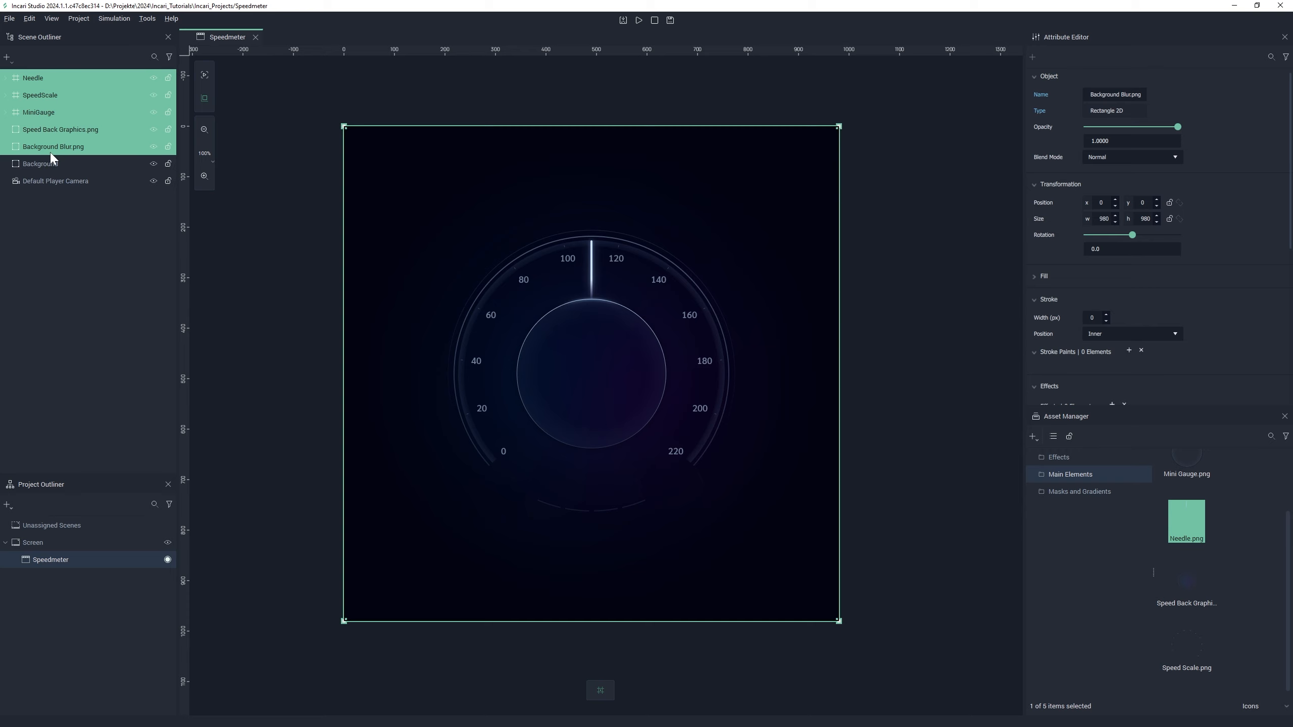
key(ctrl+g)
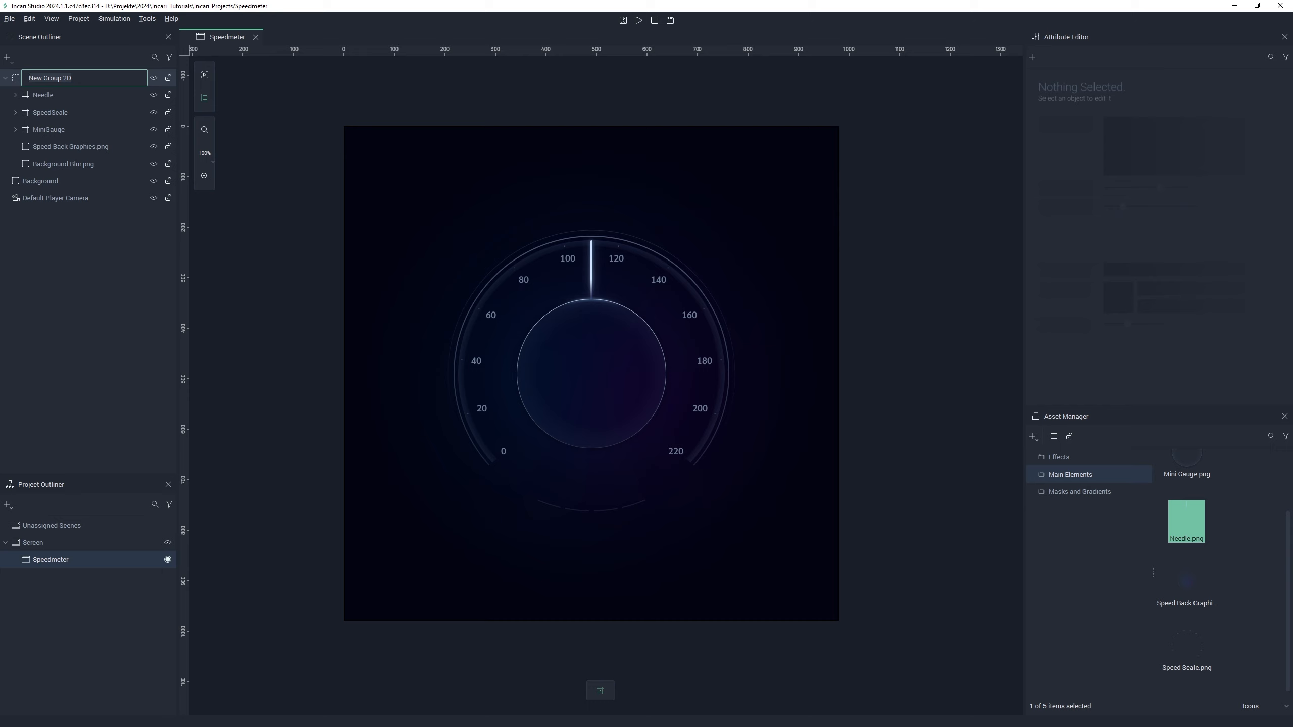
text(UI Elements)
key(Return)
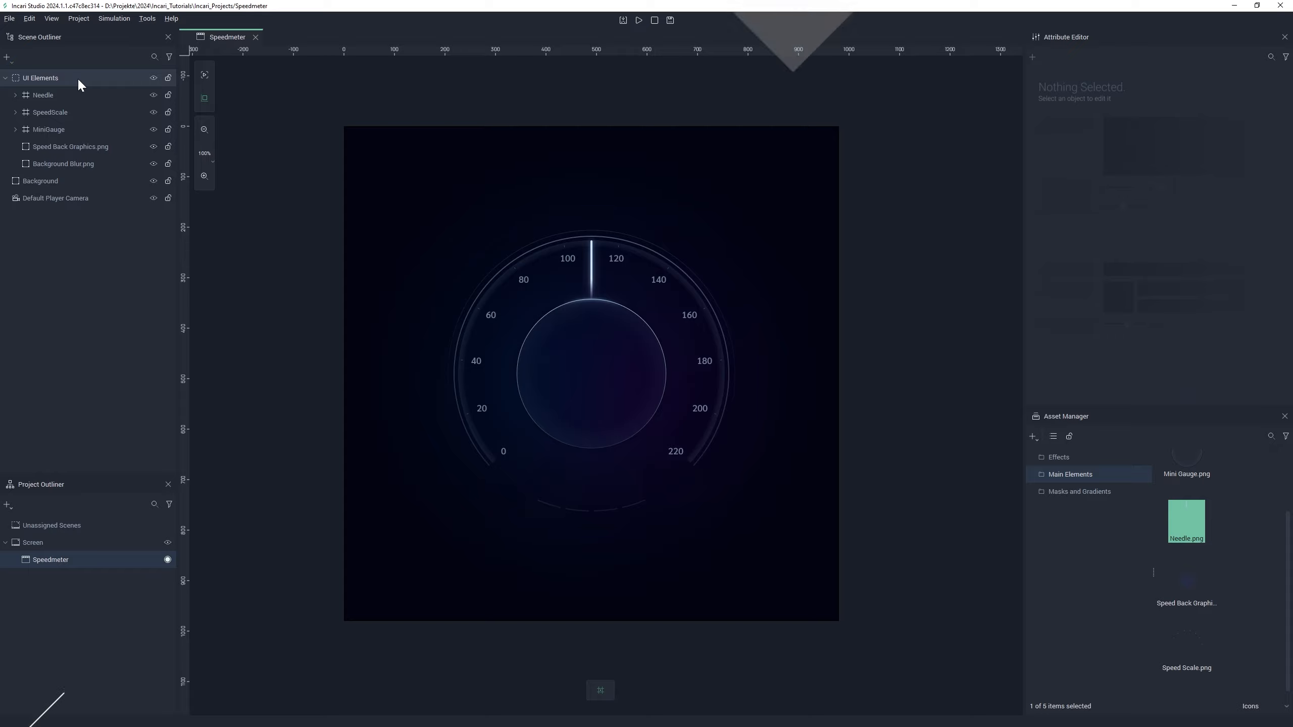